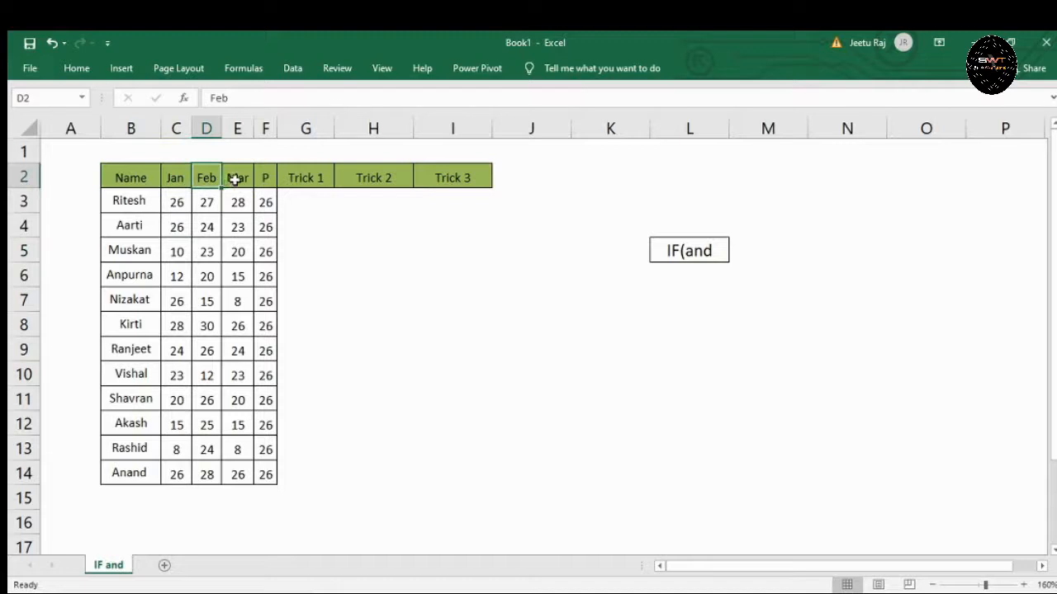
Examine the Mar header and the Jan to Mar values in the first data row, C3:E3
{"action": "left_click", "coordinate": [236, 177]}
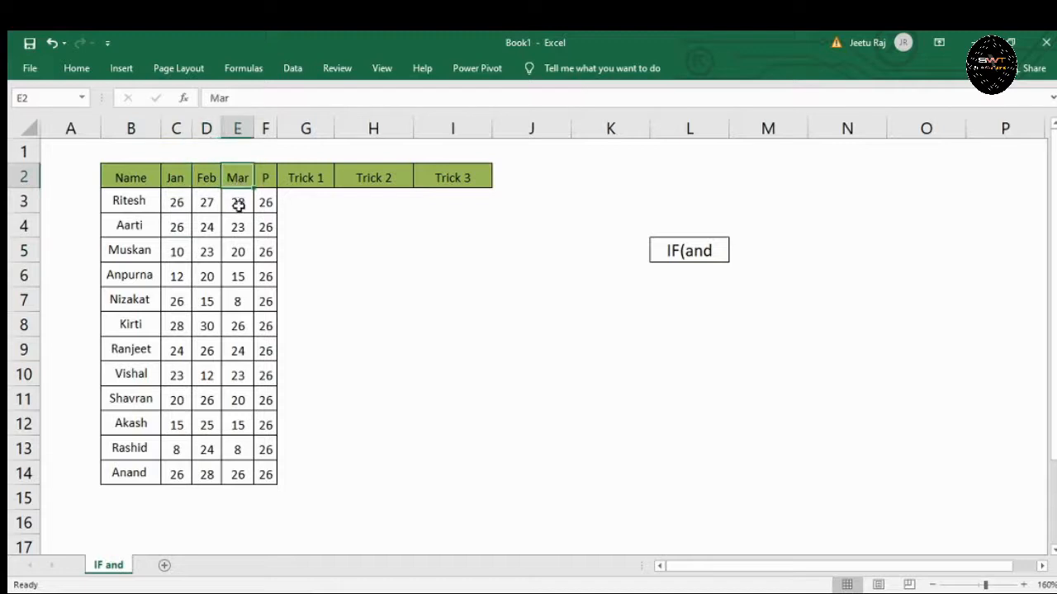
{"action": "left_click", "coordinate": [237, 204]}
{"action": "left_click", "coordinate": [179, 204]}
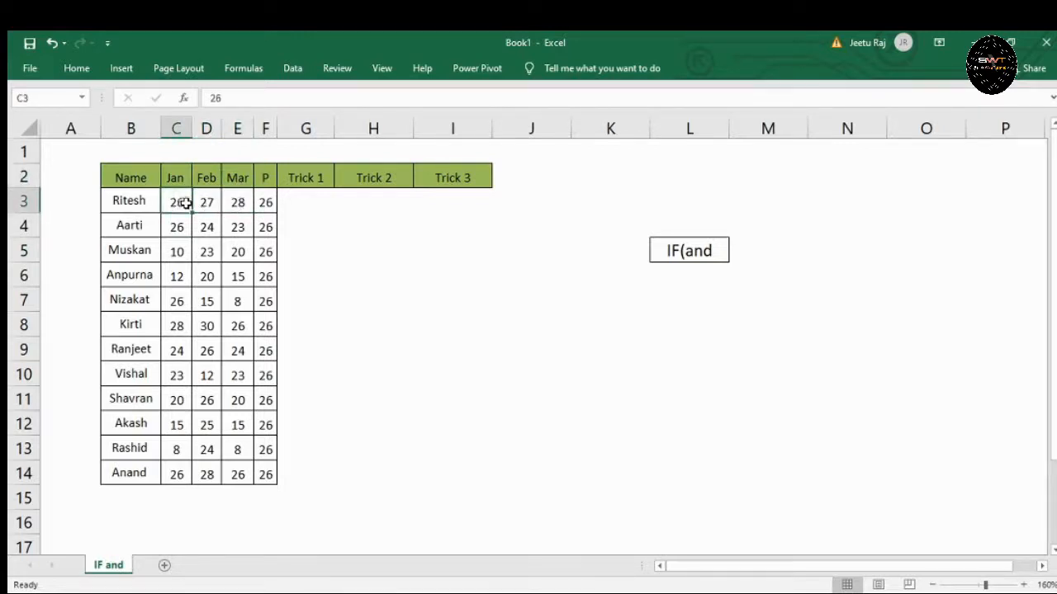
{"action": "left_click_drag", "start_coordinate": [181, 204], "coordinate": [233, 205]}
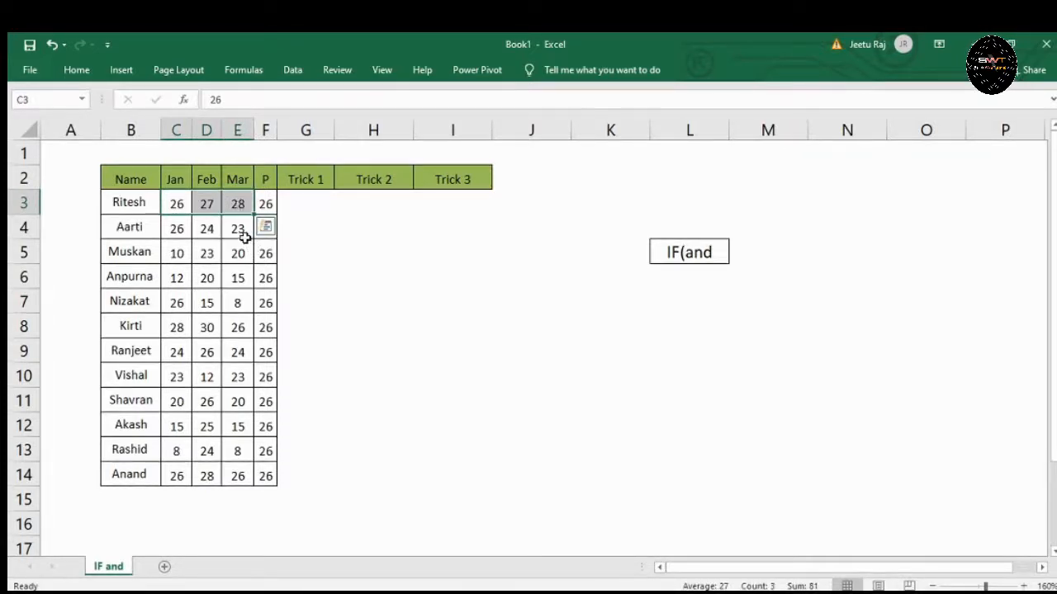
{"action": "left_click_drag", "start_coordinate": [183, 204], "coordinate": [235, 203]}
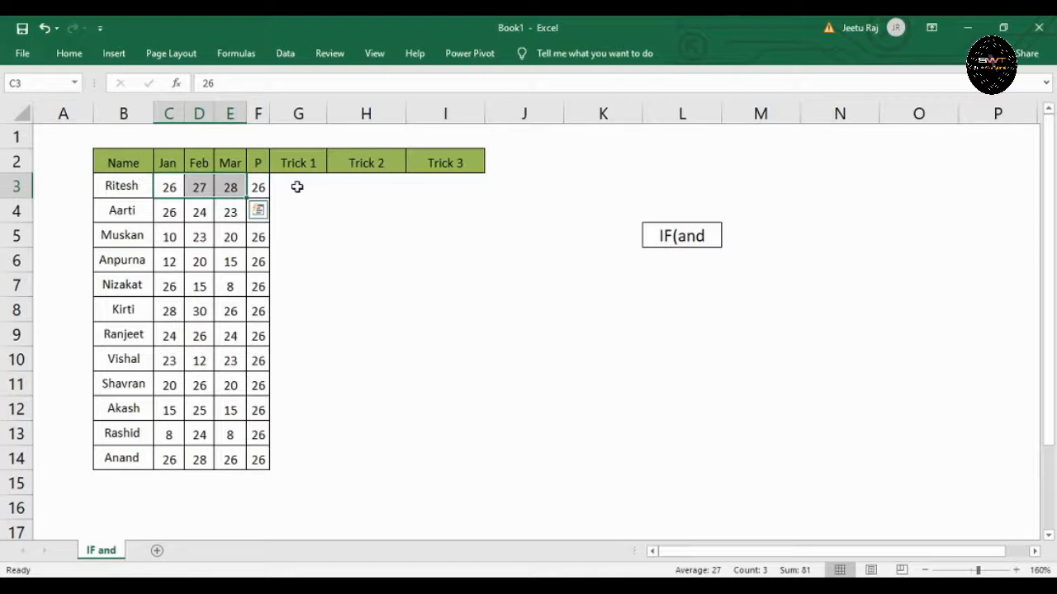
{"action": "left_click_drag", "start_coordinate": [171, 187], "coordinate": [227, 189]}
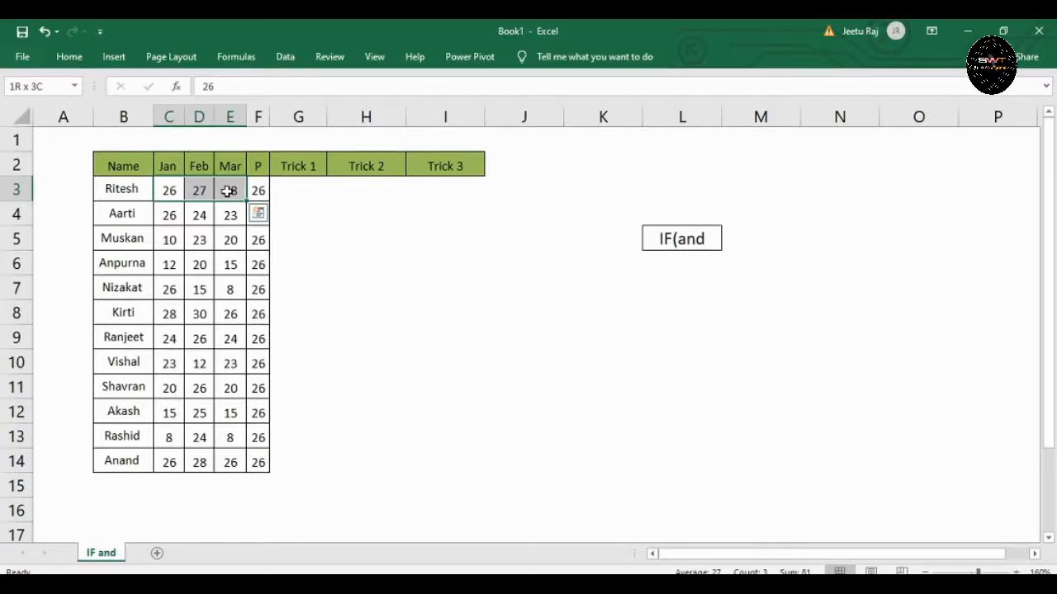
Begin an IF formula with a nested AND in G3 under Trick 1, using C3>=26 as the first condition
{"action": "left_click", "coordinate": [293, 192]}
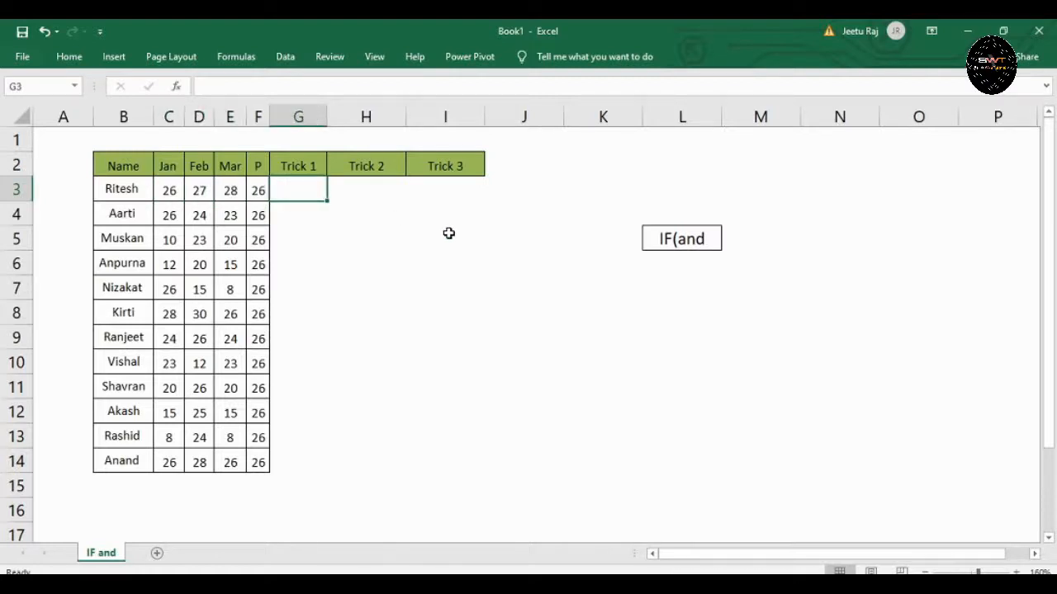
{"action": "type", "text": "=if"}
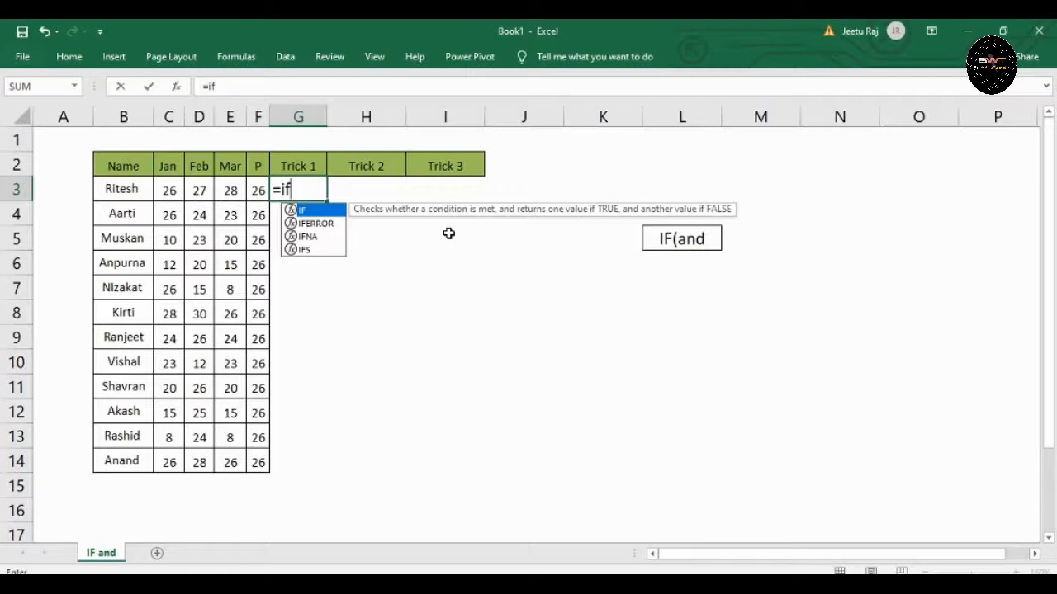
{"action": "key", "text": "Tab"}
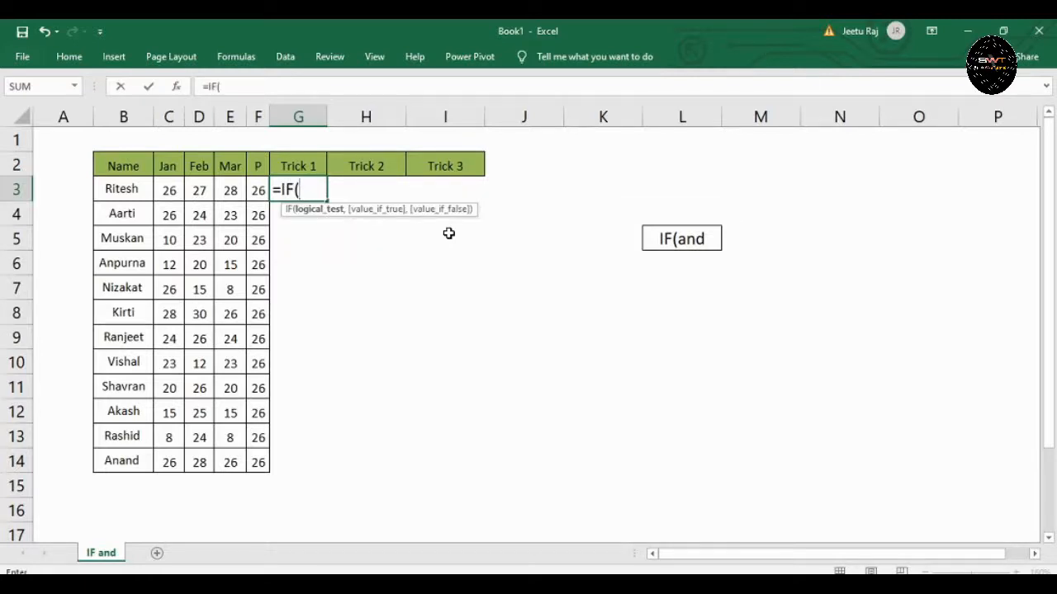
{"action": "type", "text": "and"}
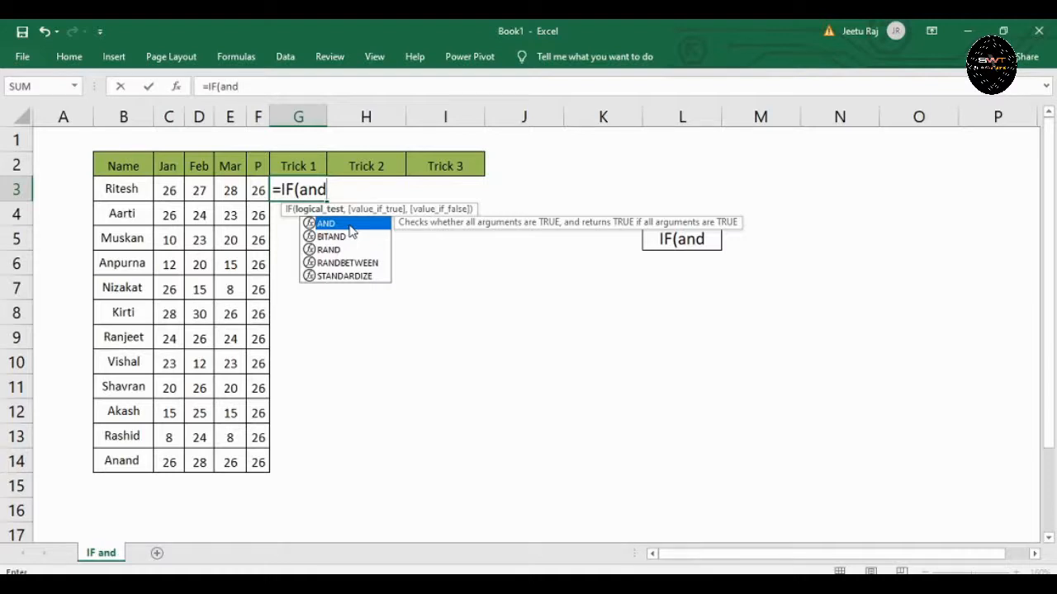
{"action": "double_click", "coordinate": [349, 224]}
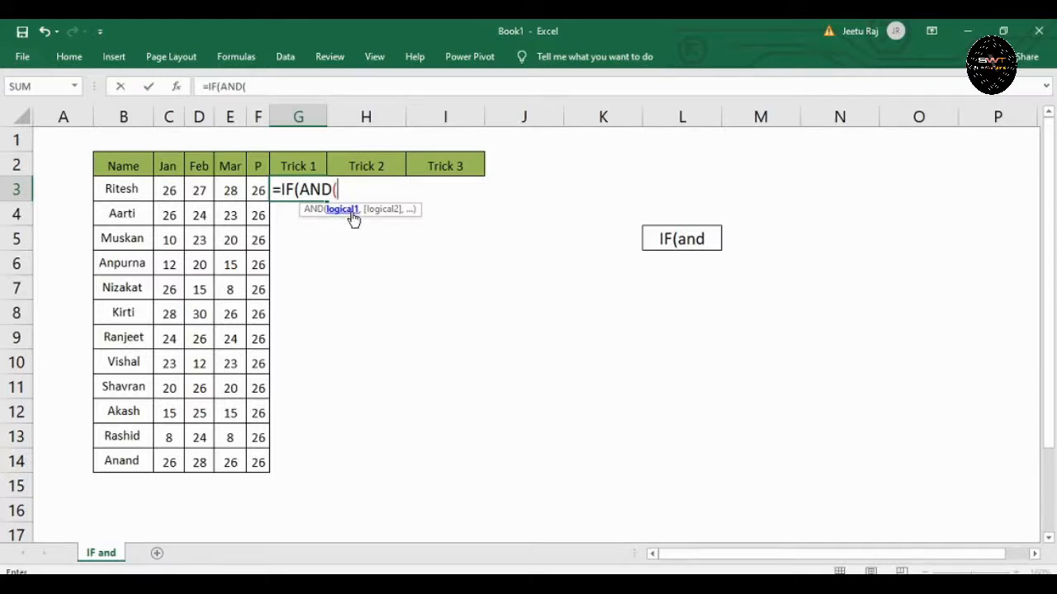
{"action": "left_click", "coordinate": [169, 192]}
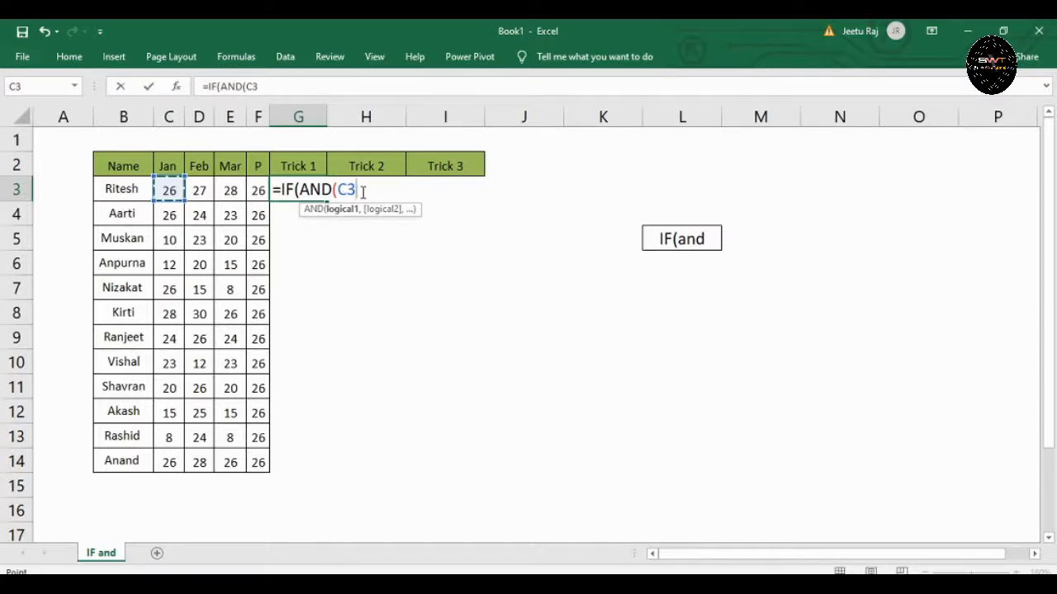
{"action": "type", "text": ">=26"}
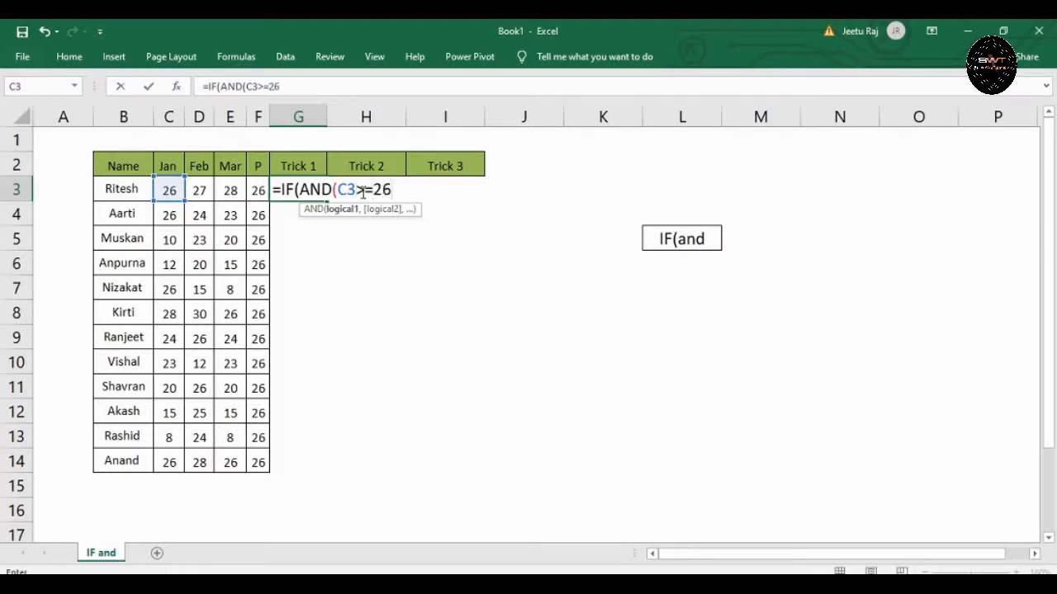
Add the conditions D3>=26 and E3>=26 to the AND function in G3 and close its parenthesis
{"action": "type", "text": ","}
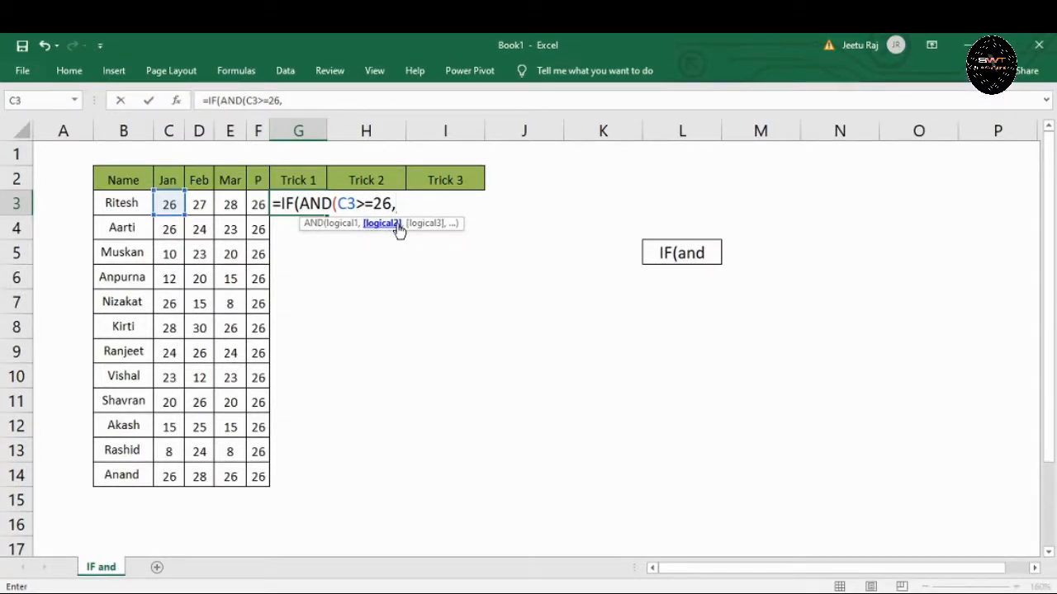
{"action": "left_click", "coordinate": [205, 204]}
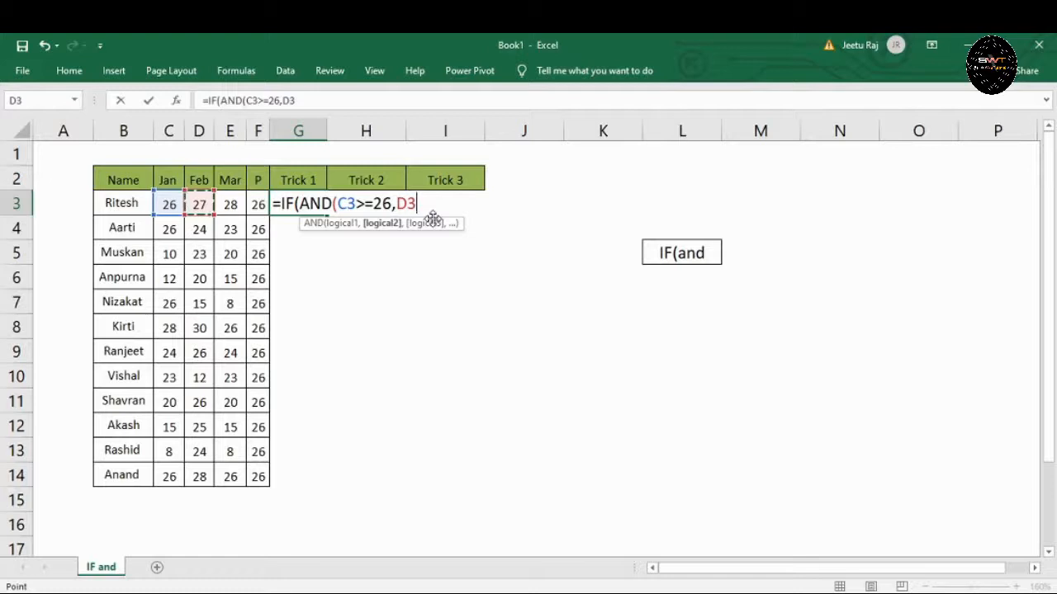
{"action": "type", "text": ">=26"}
{"action": "type", "text": ","}
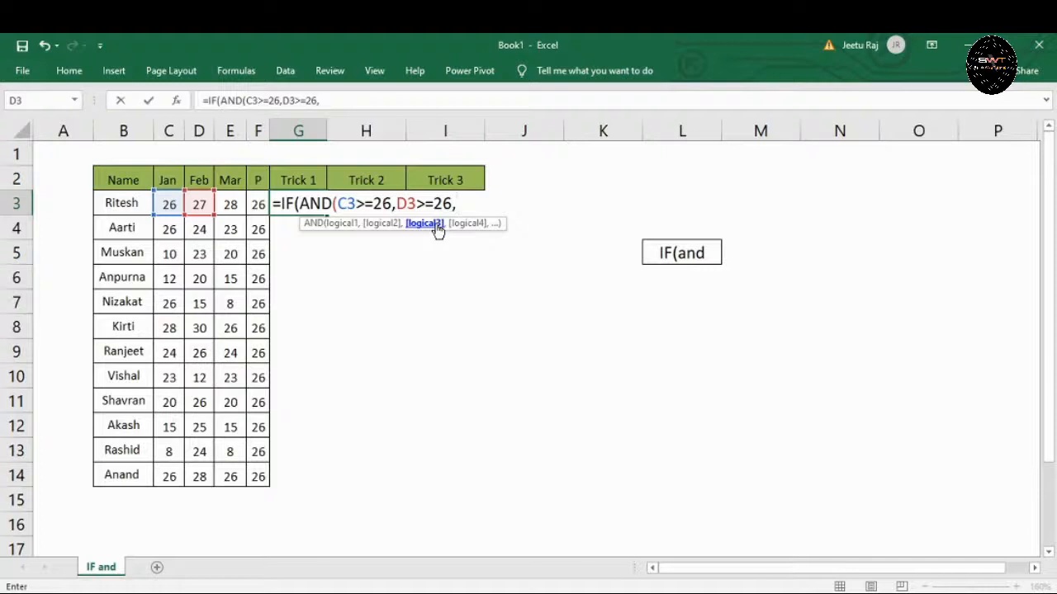
{"action": "left_click", "coordinate": [233, 206]}
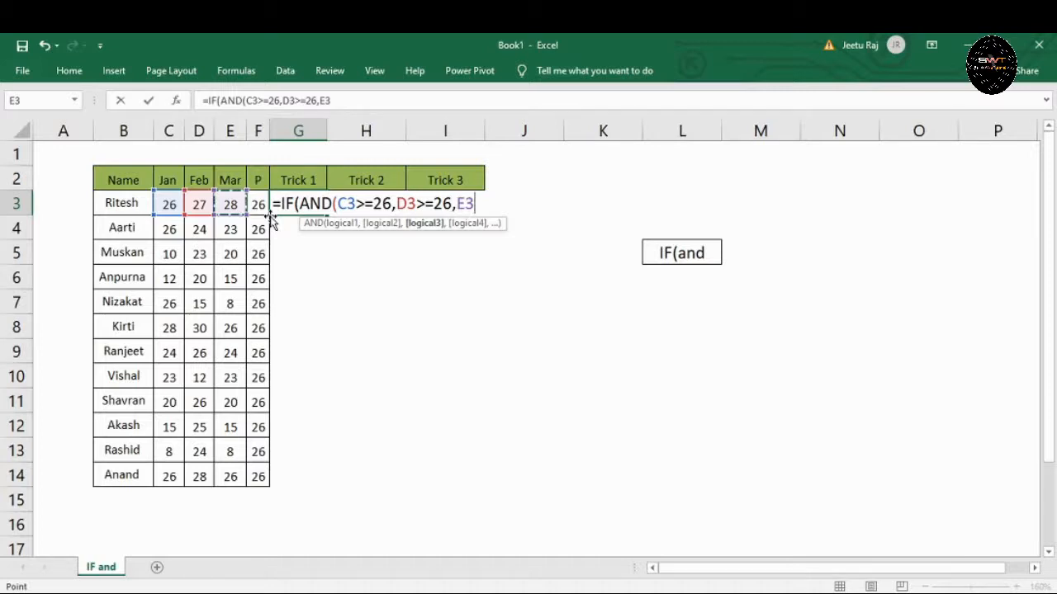
{"action": "type", "text": ">"}
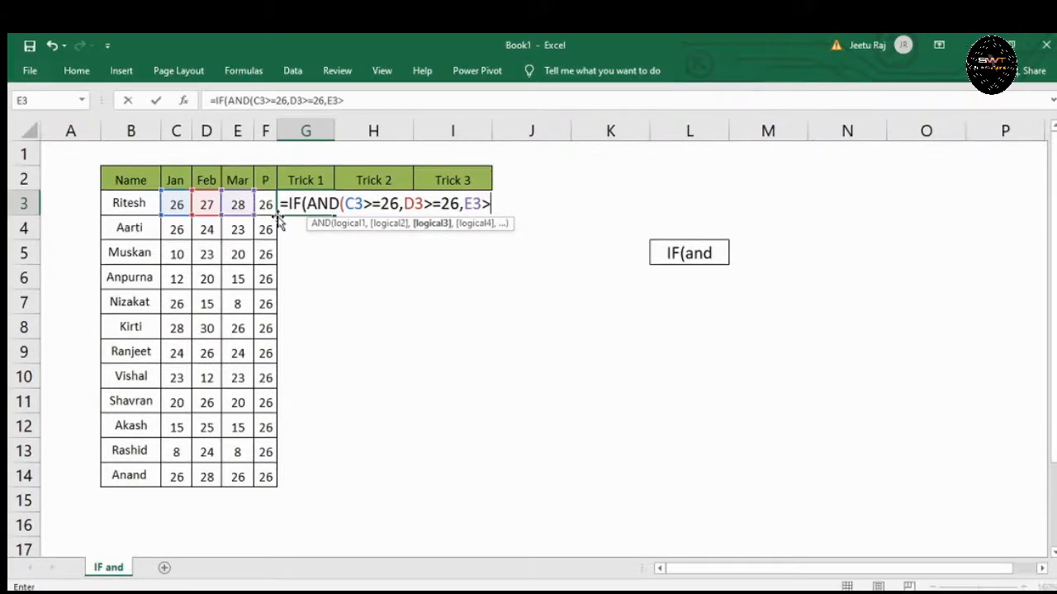
{"action": "type", "text": "=26"}
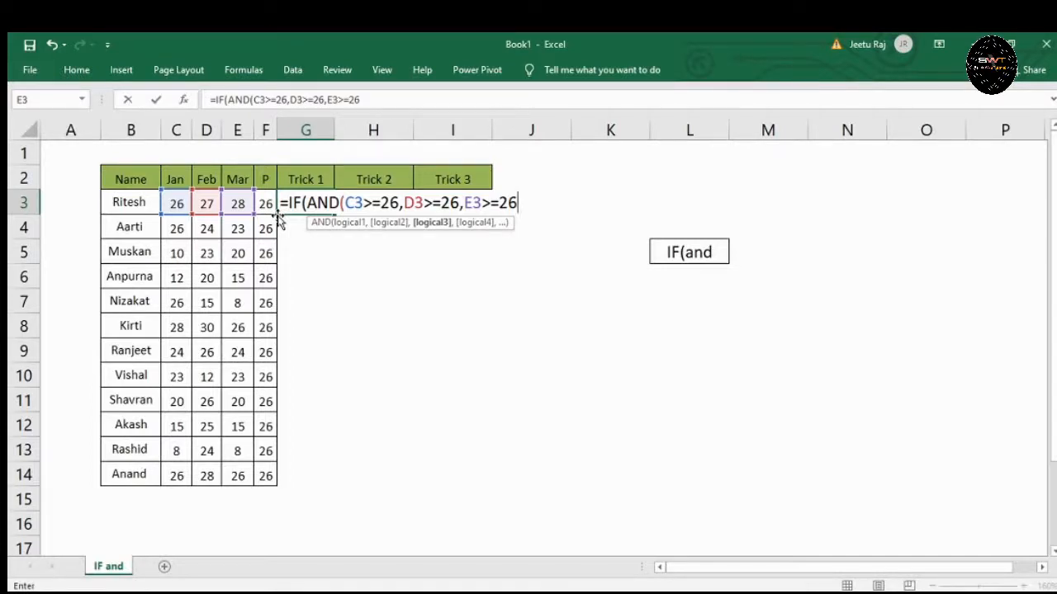
{"action": "type", "text": ")"}
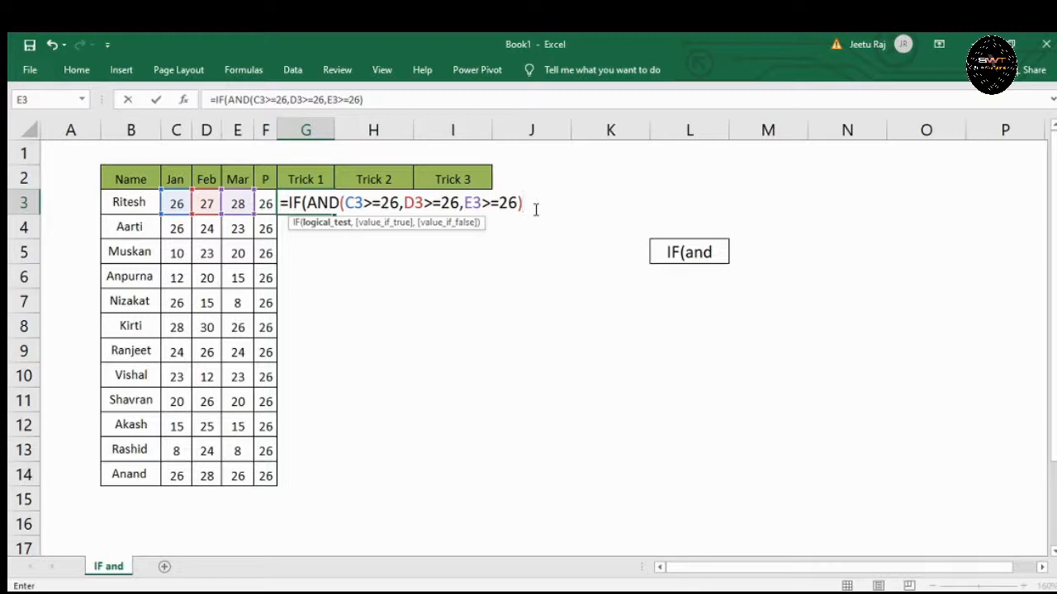
Complete the G3 formula with "1500" as the true value and "not Pay" as the false value, and enter it
{"action": "type", "text": ",\""}
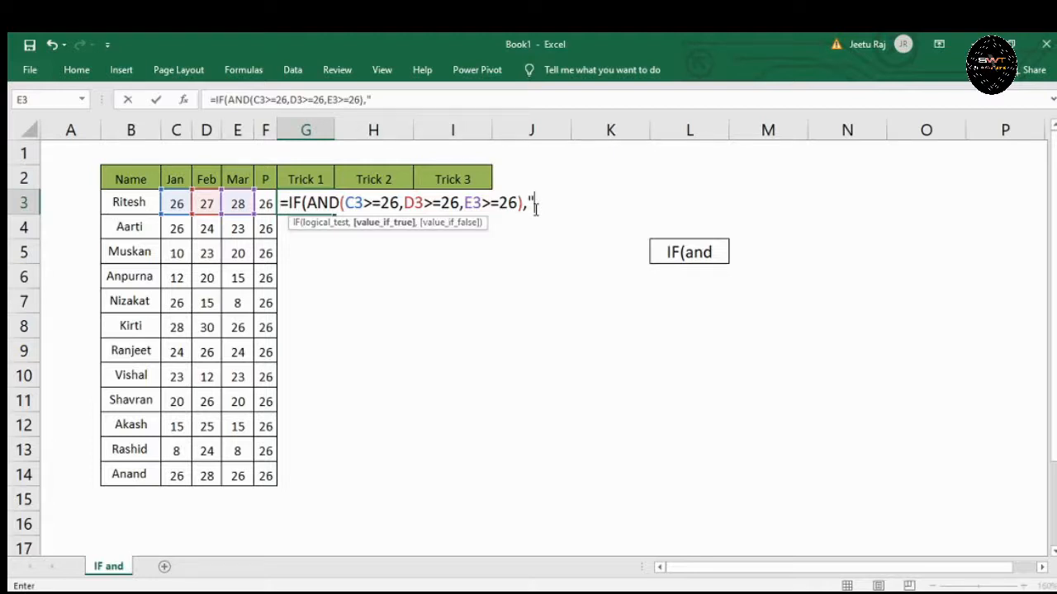
{"action": "type", "text": "1500"}
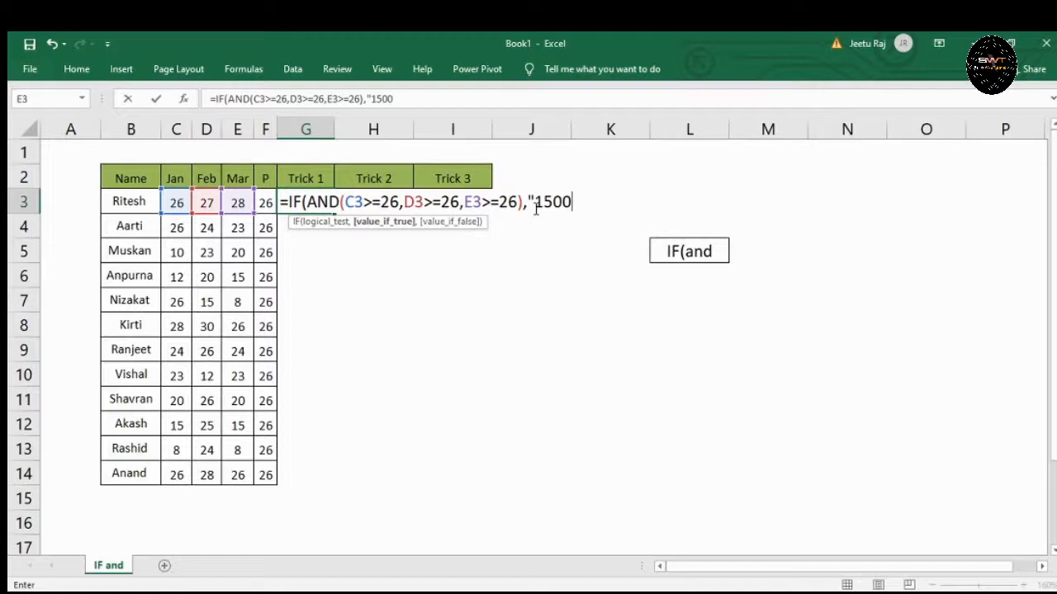
{"action": "type", "text": "\""}
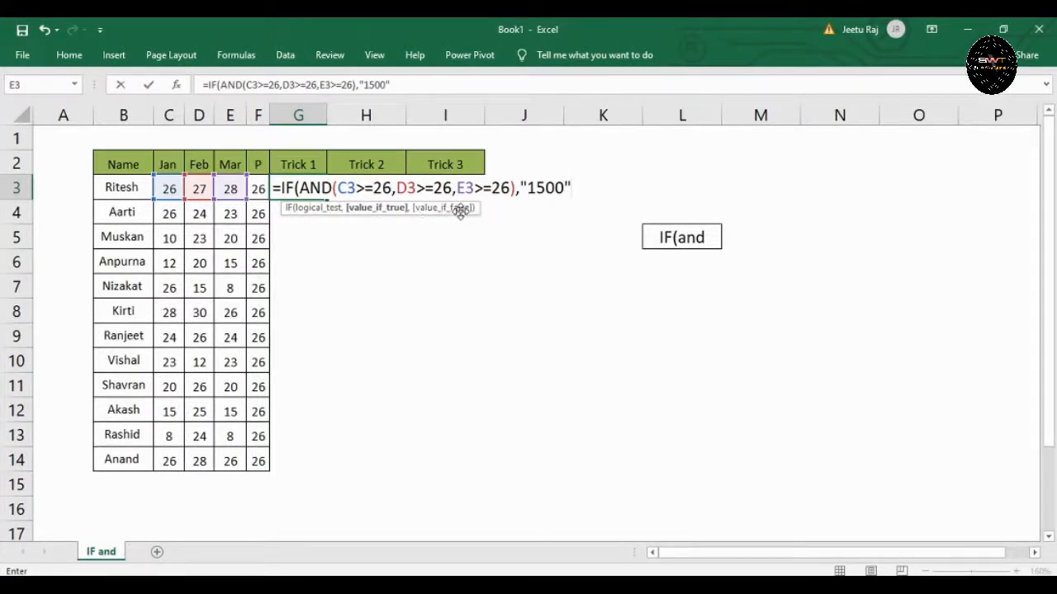
{"action": "type", "text": ","}
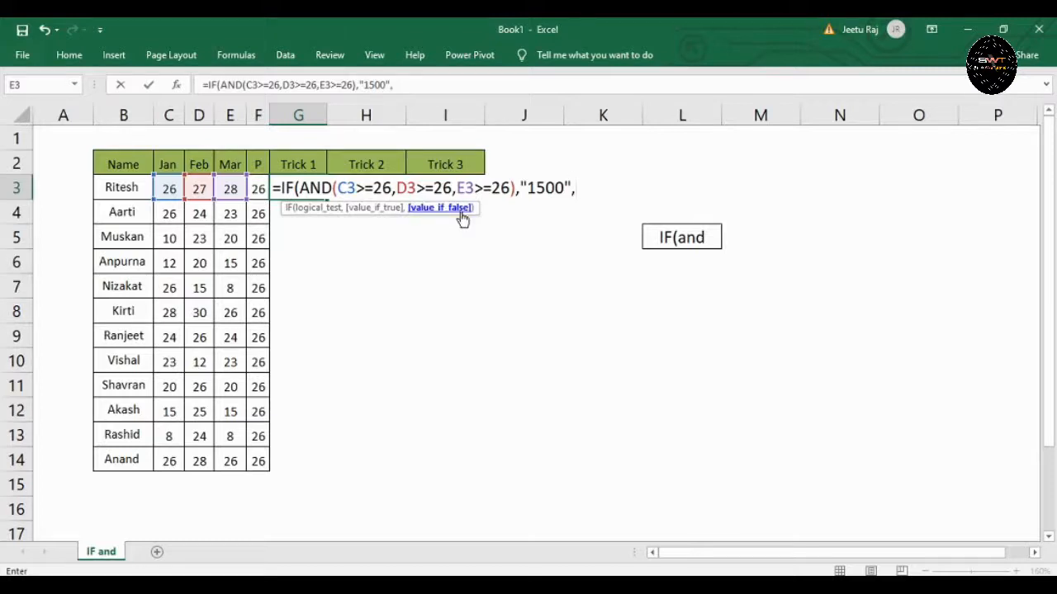
{"action": "type", "text": "\""}
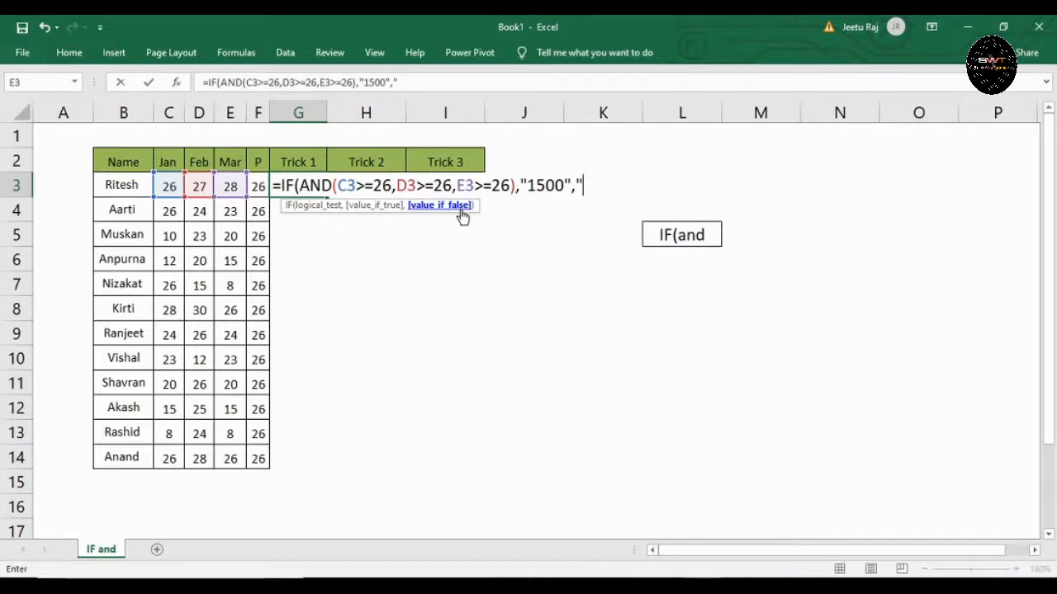
{"action": "type", "text": "not Pay"}
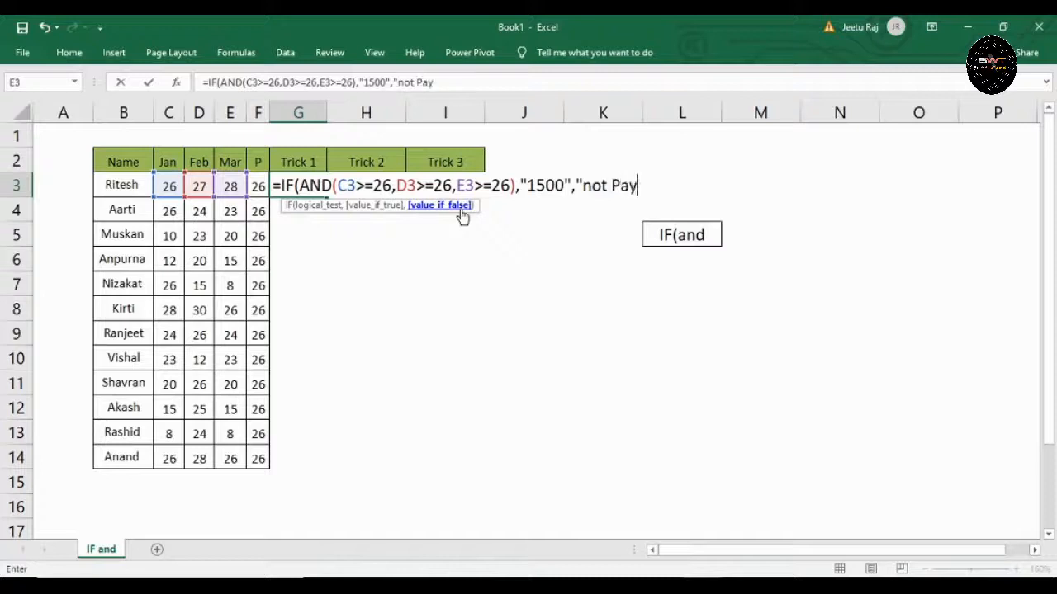
{"action": "type", "text": "\")"}
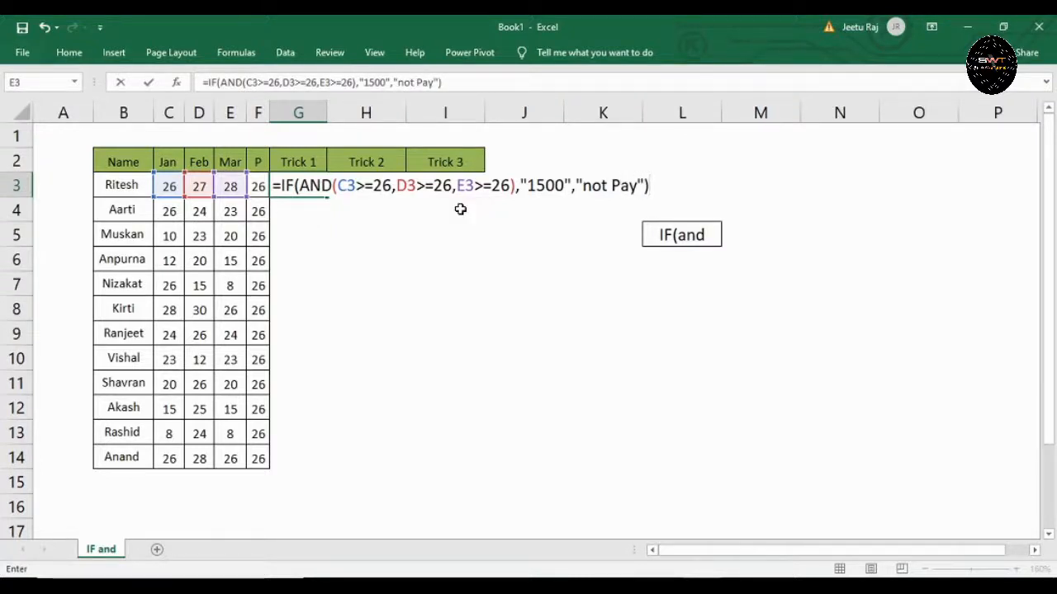
{"action": "key", "text": "Return"}
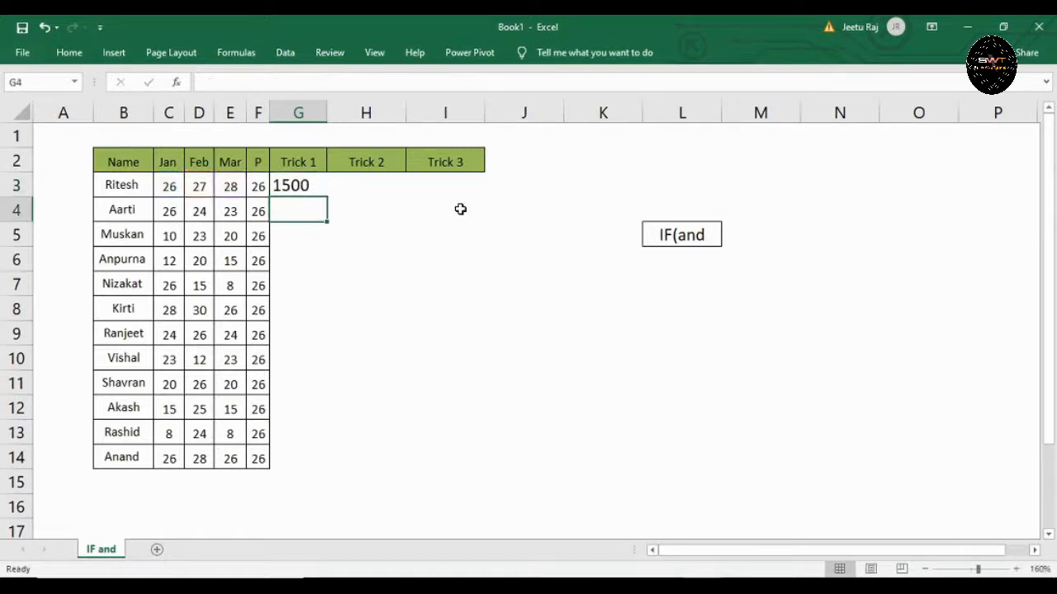
Copy the formula in G3 and paste it into G4, G5 and G6
{"action": "key", "text": "Up"}
{"action": "key", "text": "ctrl+c"}
{"action": "key", "text": "Down"}
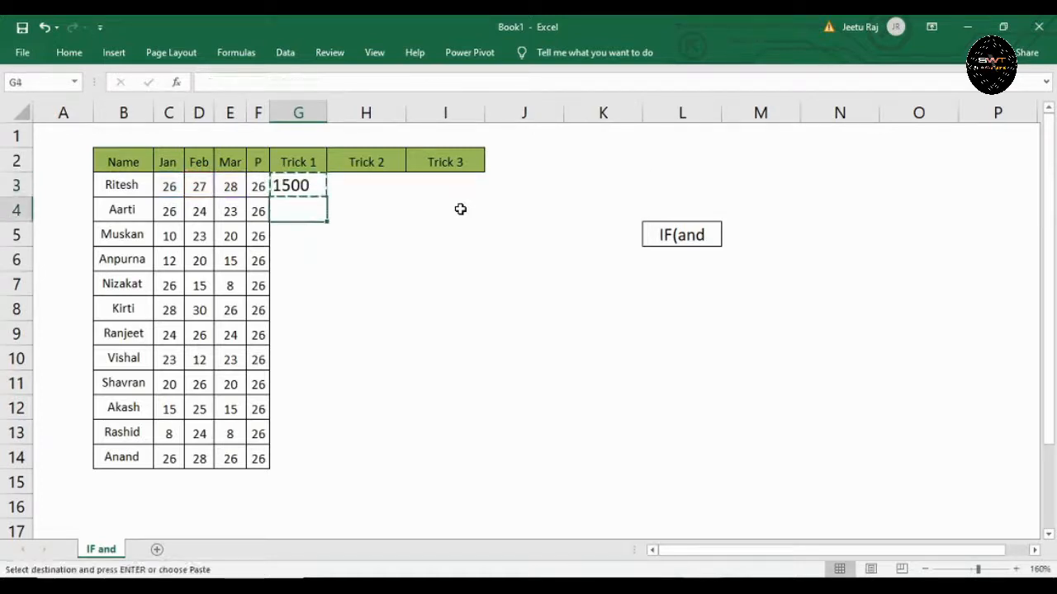
{"action": "key", "text": "ctrl+v"}
{"action": "key", "text": "Down"}
{"action": "key", "text": "ctrl+v"}
{"action": "key", "text": "Down"}
{"action": "key", "text": "ctrl+v"}
{"action": "key", "text": "Down"}
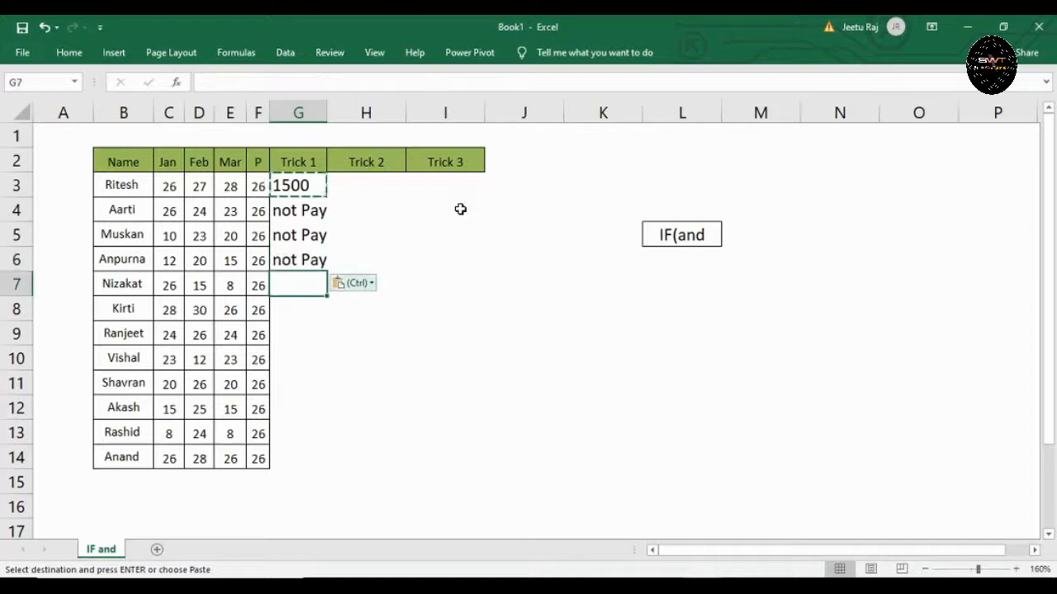
Paste the copied formula into the rest of the Trick 1 column through G14
{"action": "key", "text": "ctrl"}
{"action": "key", "text": "Escape"}
{"action": "key", "text": "Left"}
{"action": "key", "text": "ctrl+Down"}
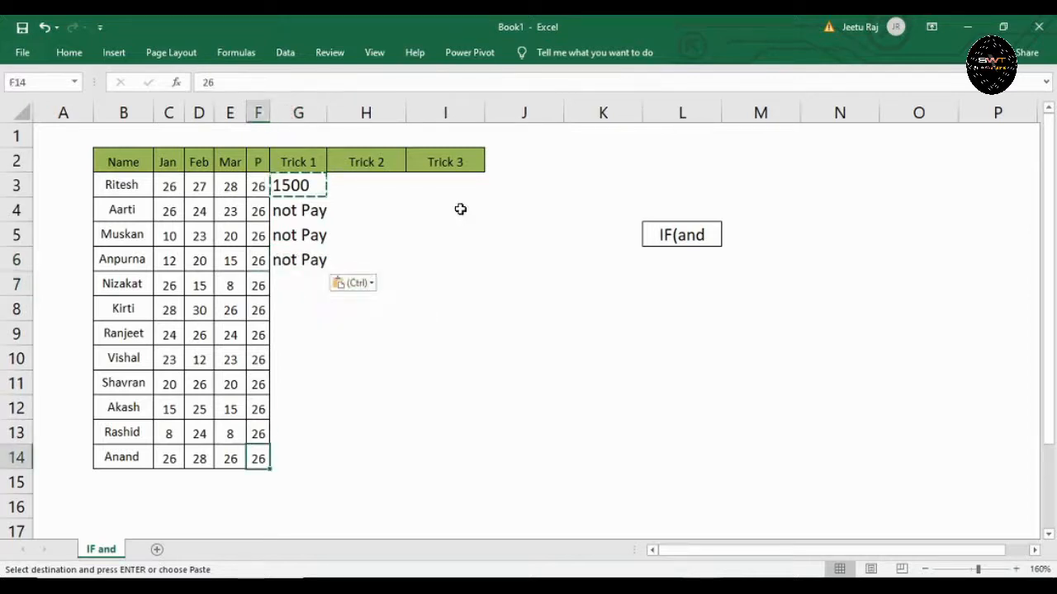
{"action": "key", "text": "Right"}
{"action": "key", "text": "ctrl+shift+Up"}
{"action": "key", "text": "Return"}
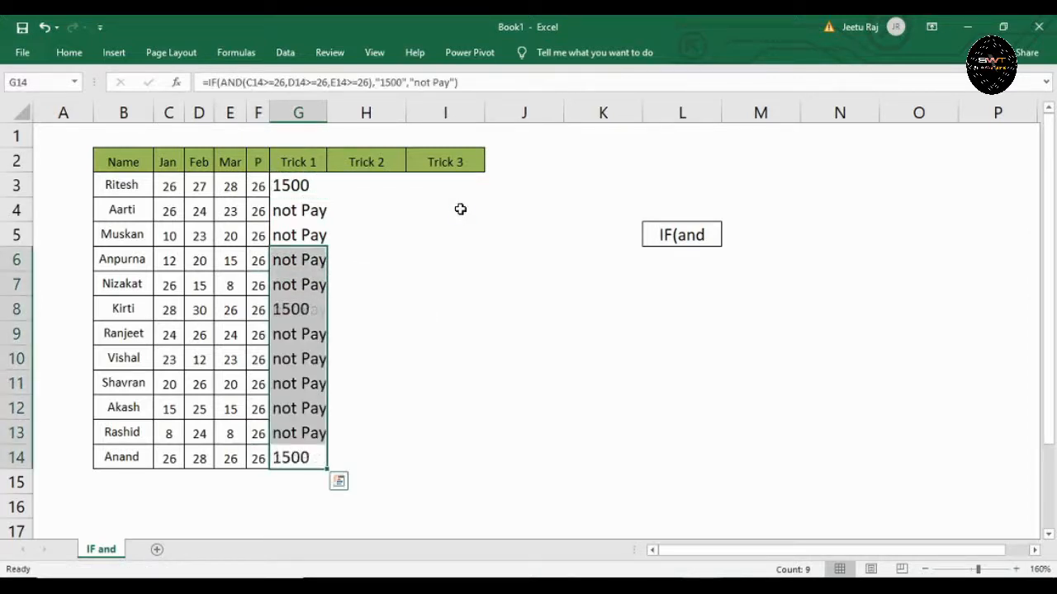
Review the Trick 1 results against the Jan to Mar values in the first data row
{"action": "left_click", "coordinate": [300, 186]}
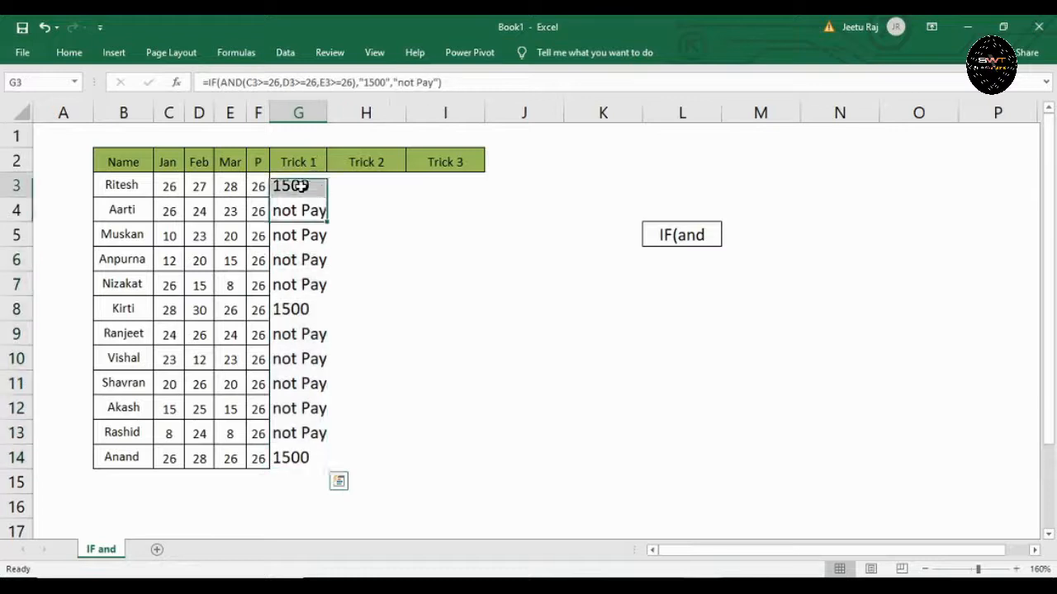
{"action": "left_click", "coordinate": [308, 309]}
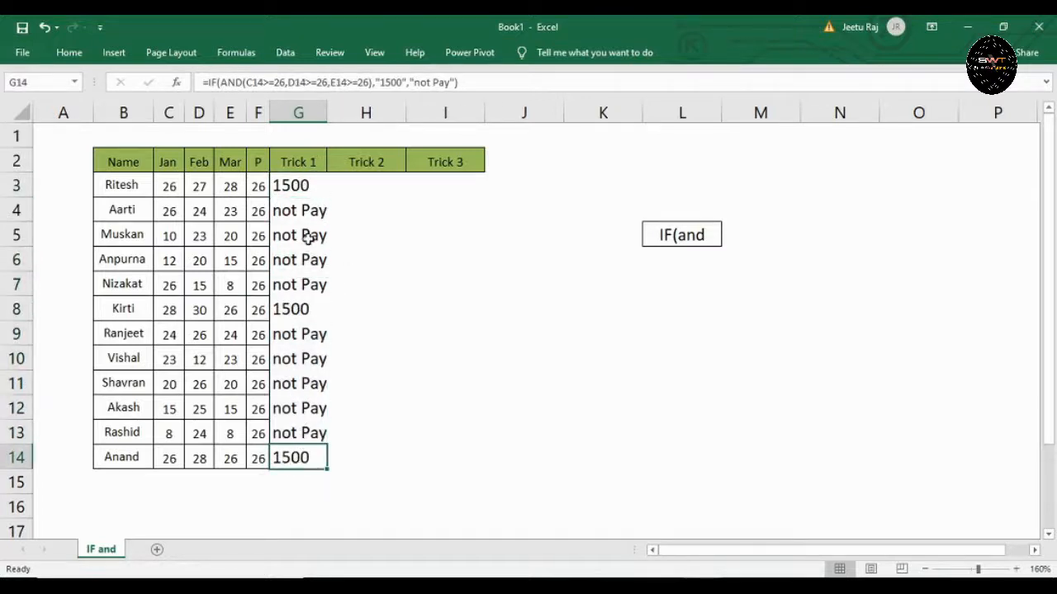
{"action": "left_click_drag", "start_coordinate": [307, 210], "coordinate": [319, 455]}
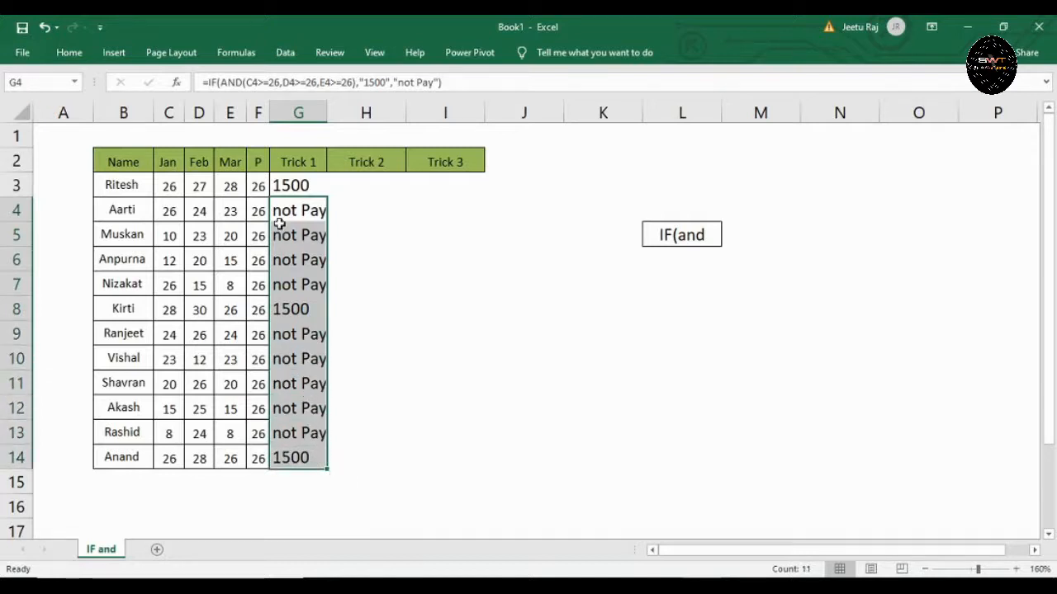
{"action": "left_click_drag", "start_coordinate": [272, 185], "coordinate": [170, 184]}
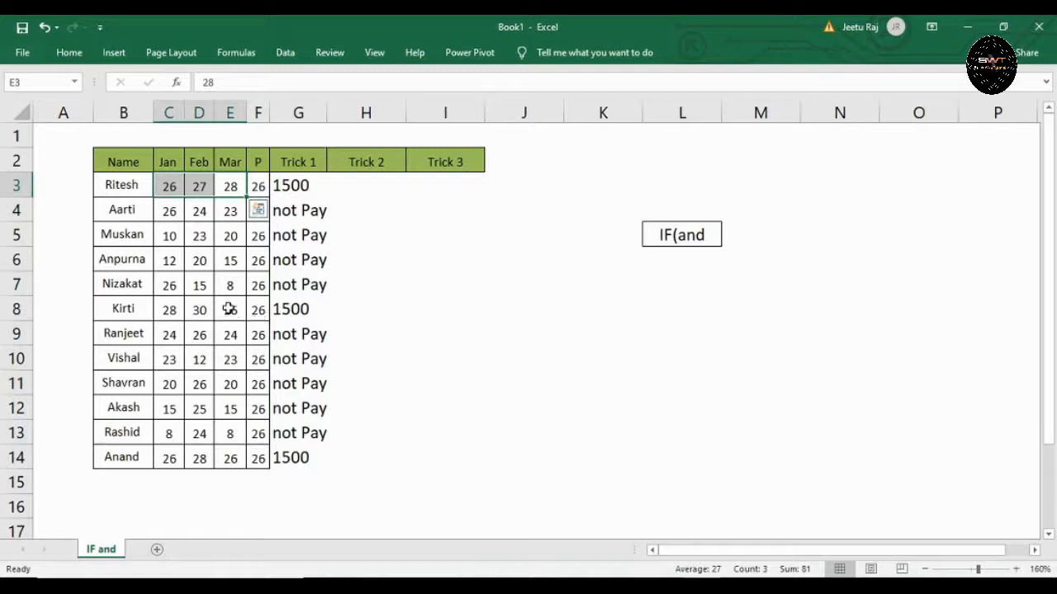
Check the Jan to Mar values in rows 8 and 14 against their Trick 1 results
{"action": "left_click_drag", "start_coordinate": [229, 308], "coordinate": [169, 309]}
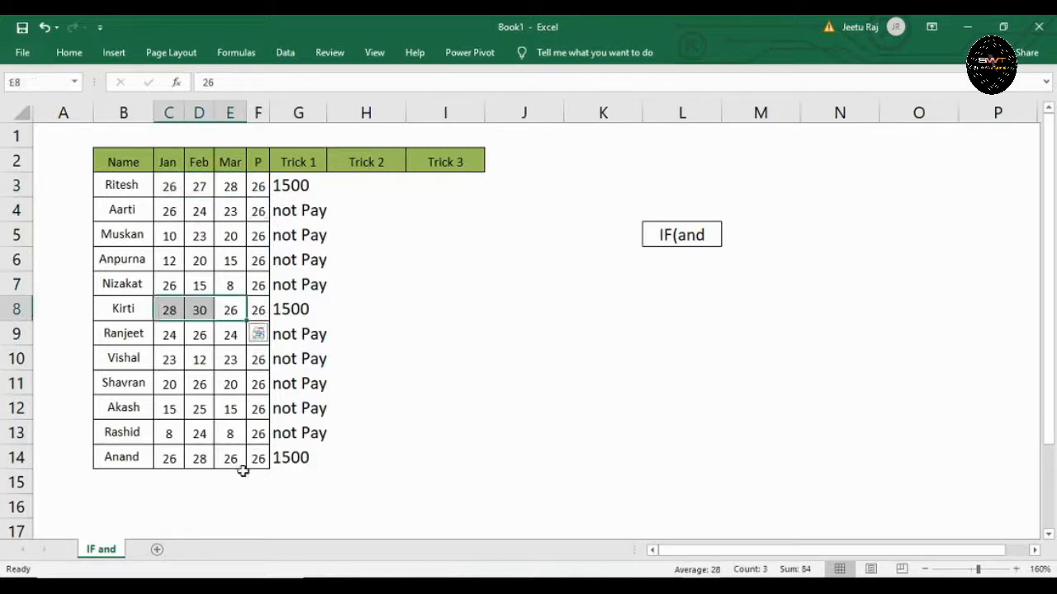
{"action": "left_click_drag", "start_coordinate": [231, 459], "coordinate": [173, 459]}
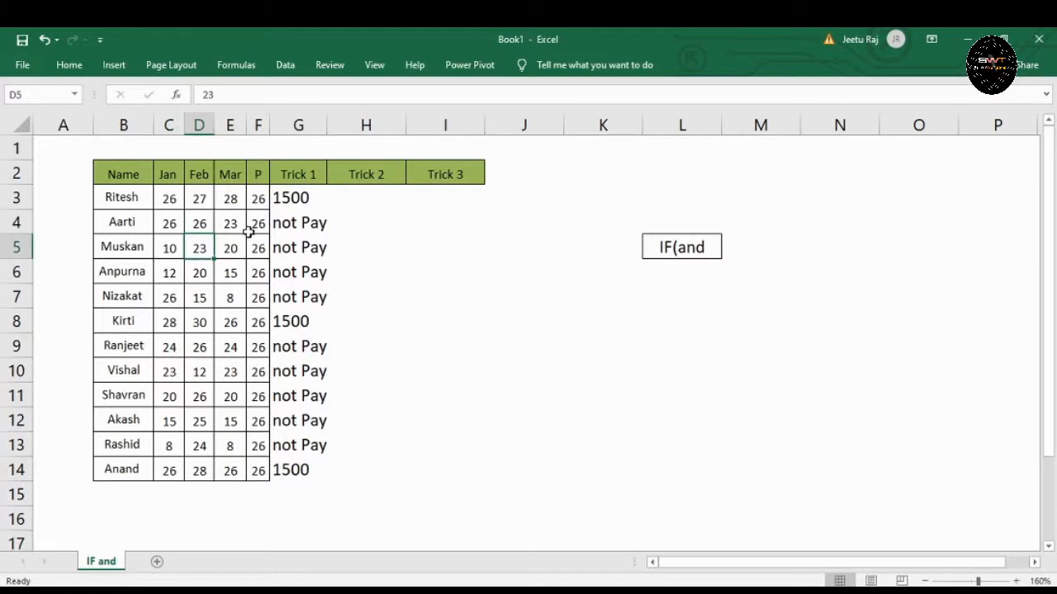
Set the Mar value in E4 to 26 and check the Trick 1 formula in G4
{"action": "left_click", "coordinate": [237, 225]}
{"action": "type", "text": "26"}
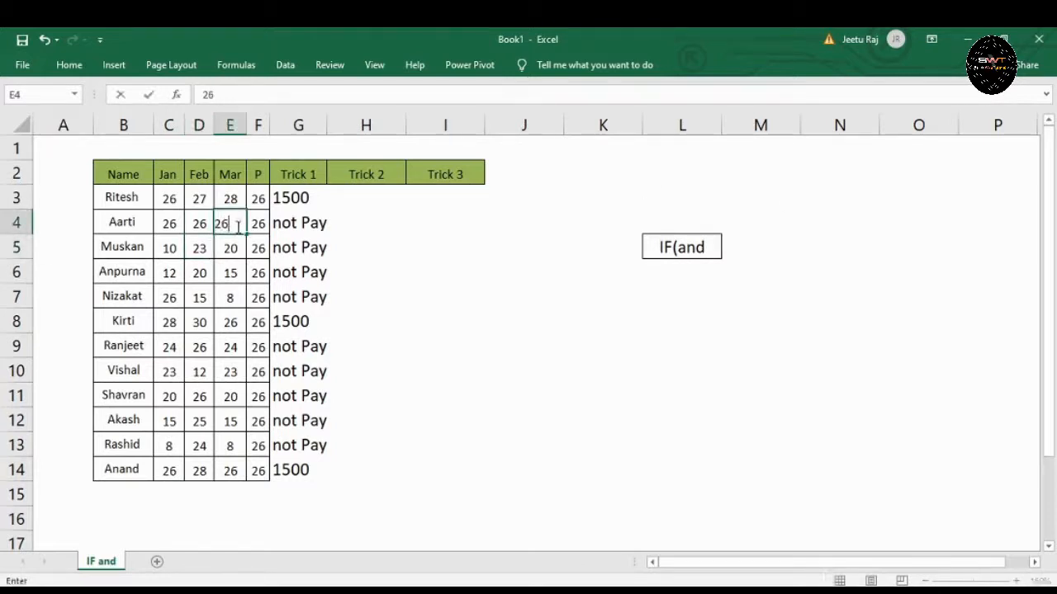
{"action": "key", "text": "Return"}
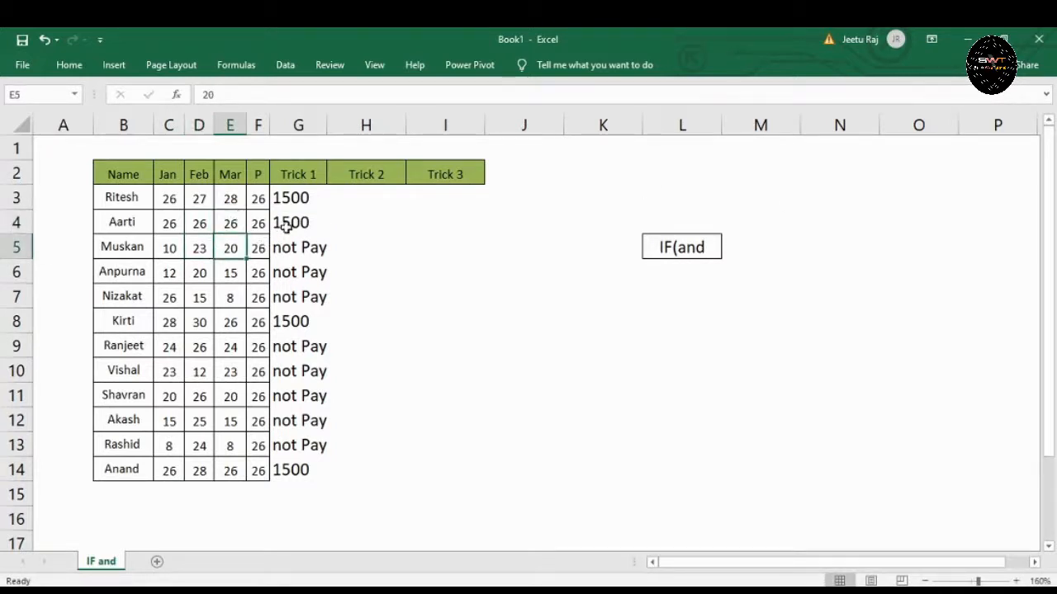
{"action": "left_click", "coordinate": [287, 226]}
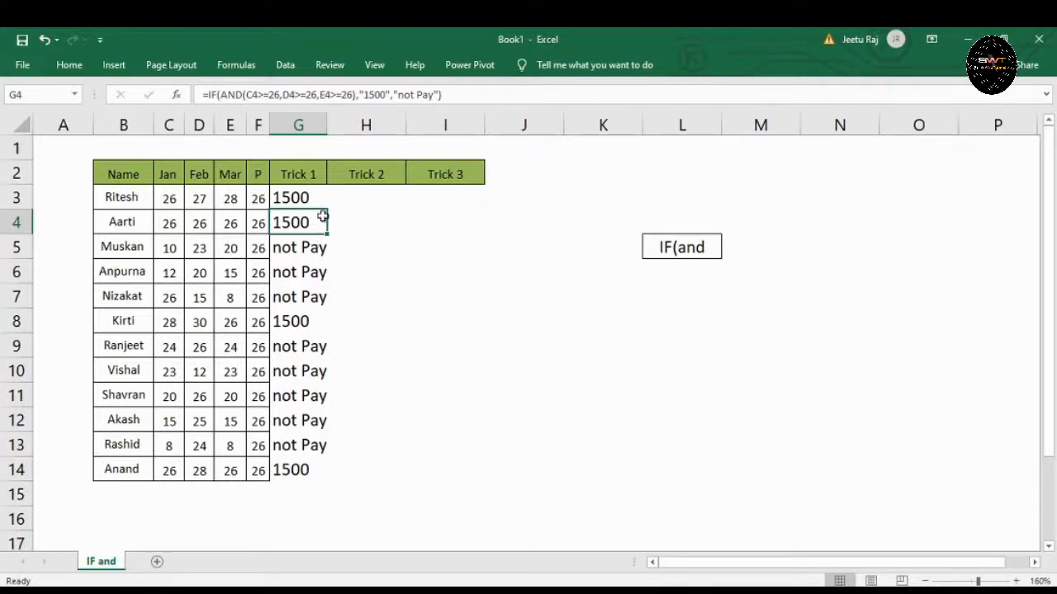
Start an IF formula with a nested AND in H3, with C3>=F3 as the first condition
{"action": "left_click", "coordinate": [357, 198]}
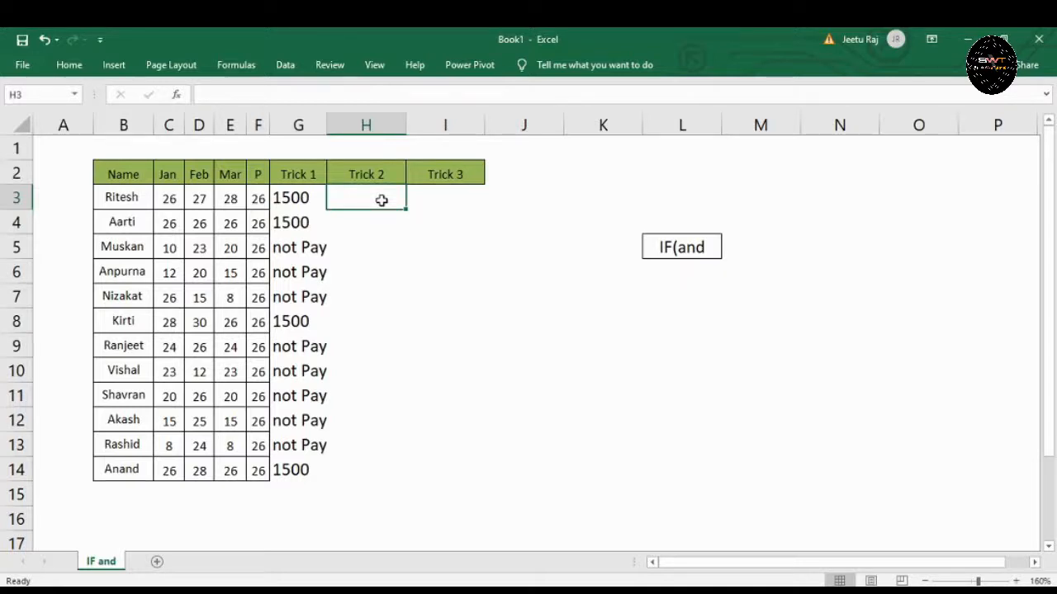
{"action": "type", "text": "=if"}
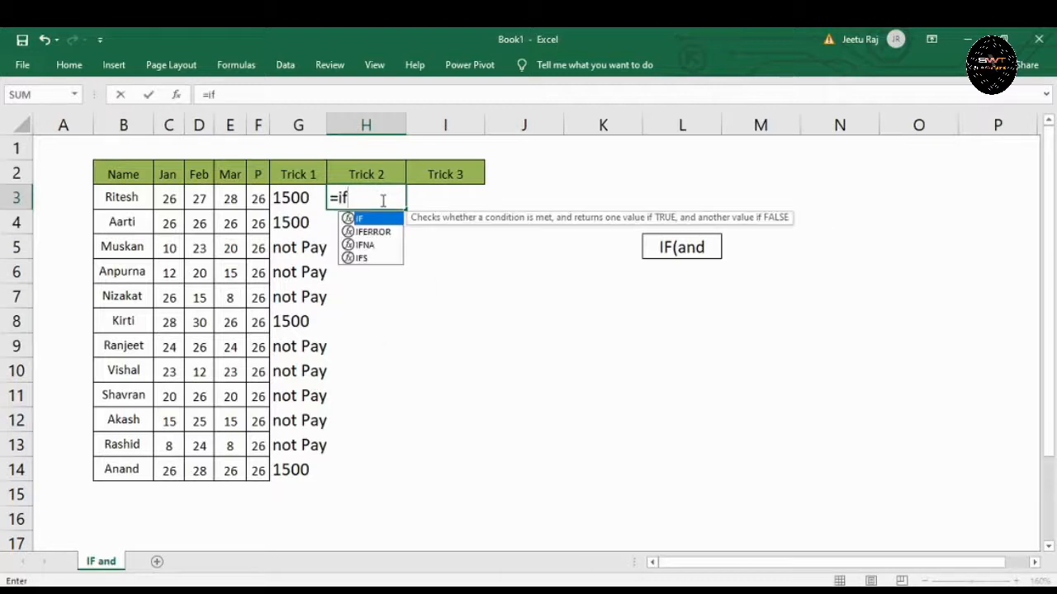
{"action": "key", "text": "Tab"}
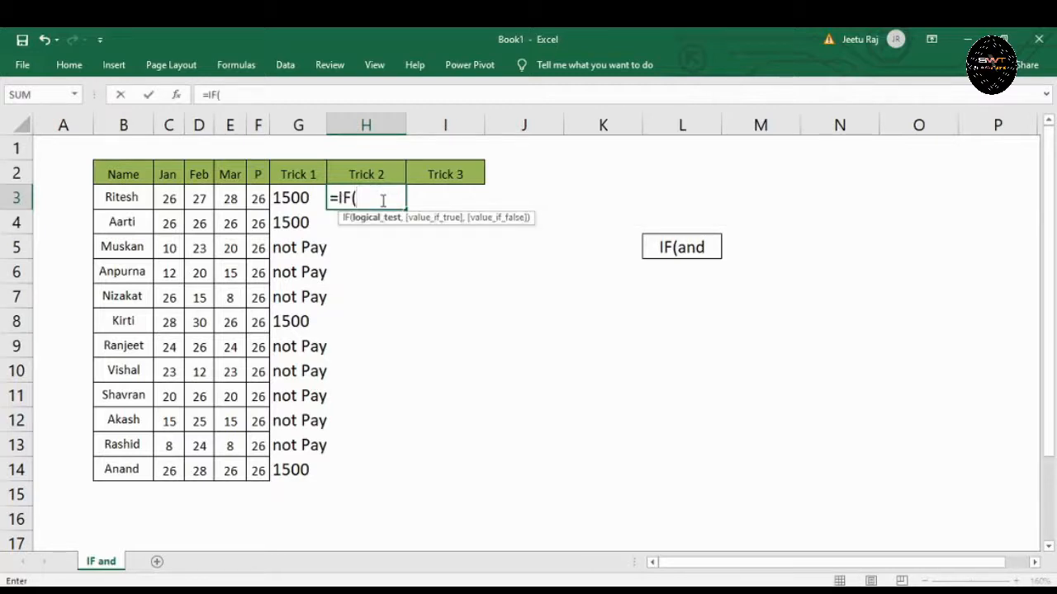
{"action": "type", "text": "and"}
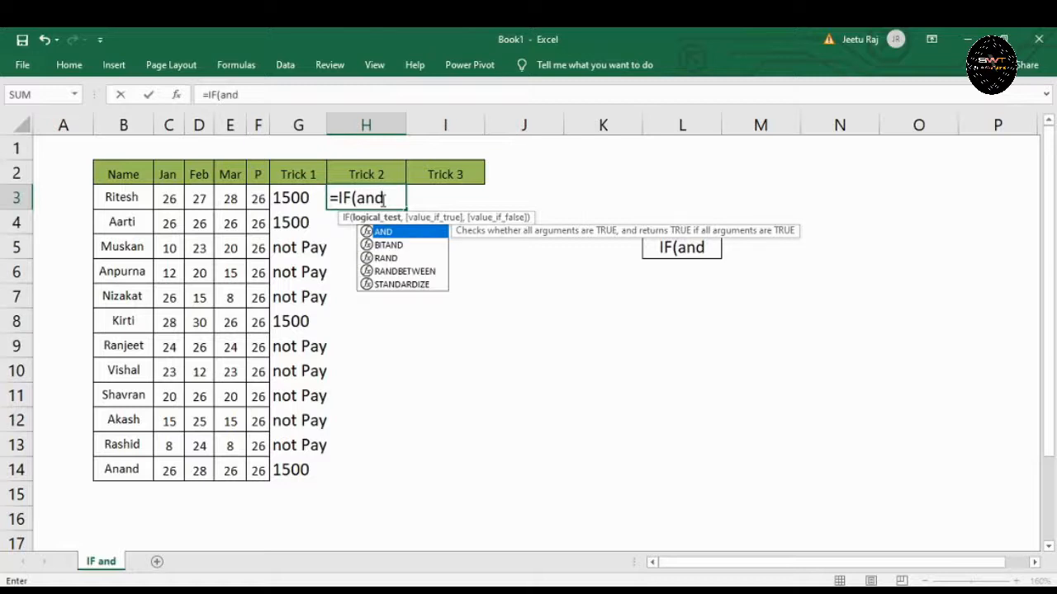
{"action": "key", "text": "Tab"}
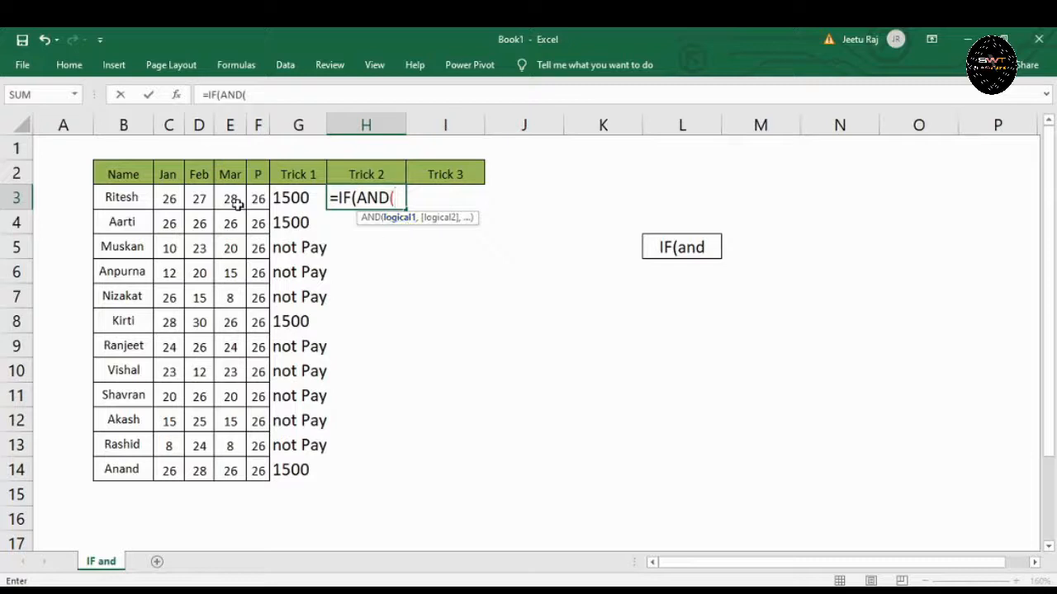
{"action": "left_click", "coordinate": [170, 202]}
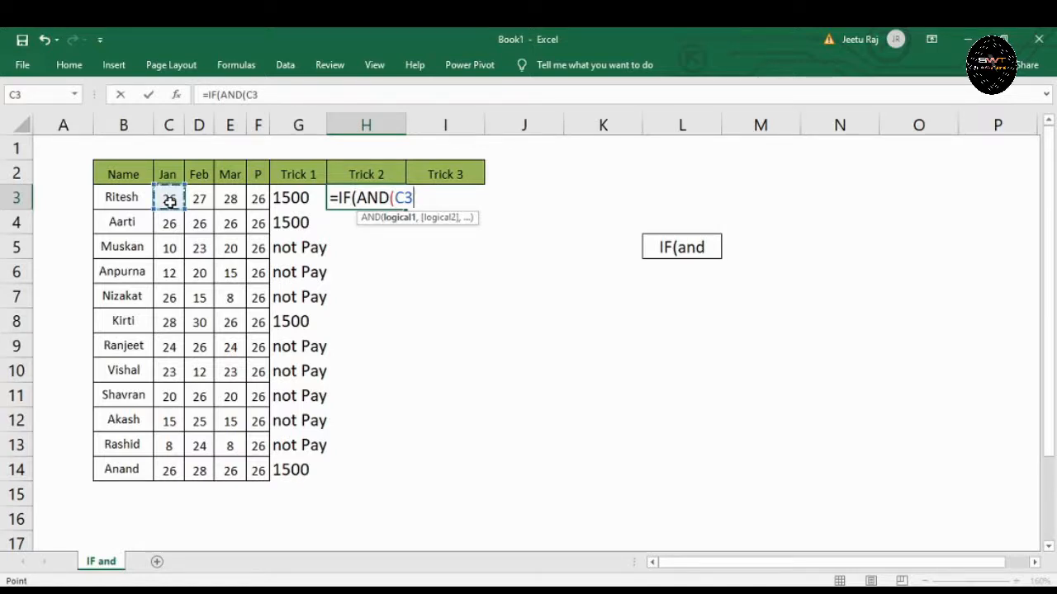
{"action": "type", "text": ">="}
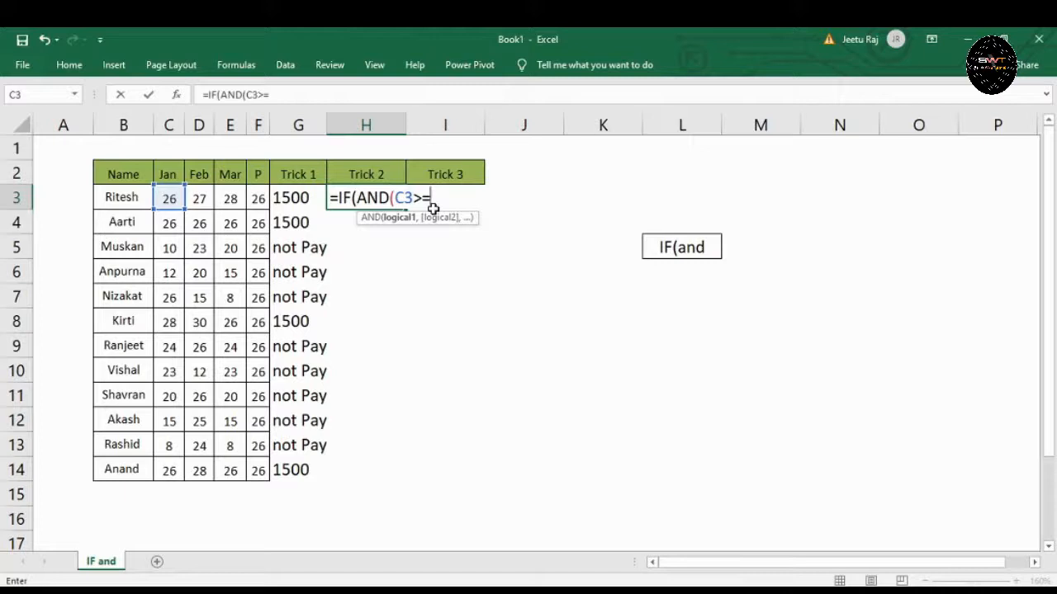
{"action": "left_click", "coordinate": [257, 198]}
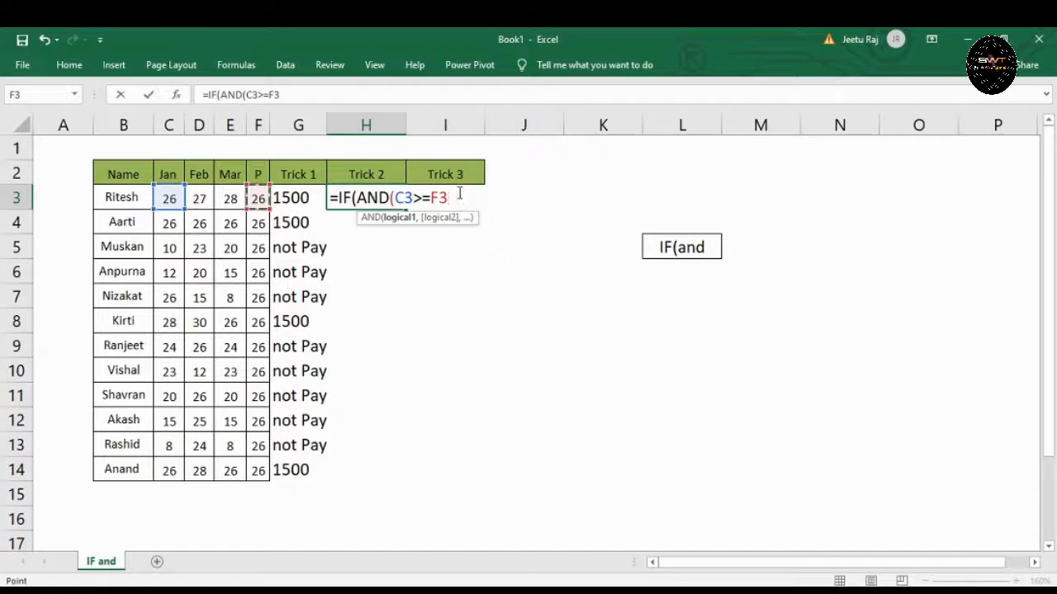
{"action": "type", "text": ","}
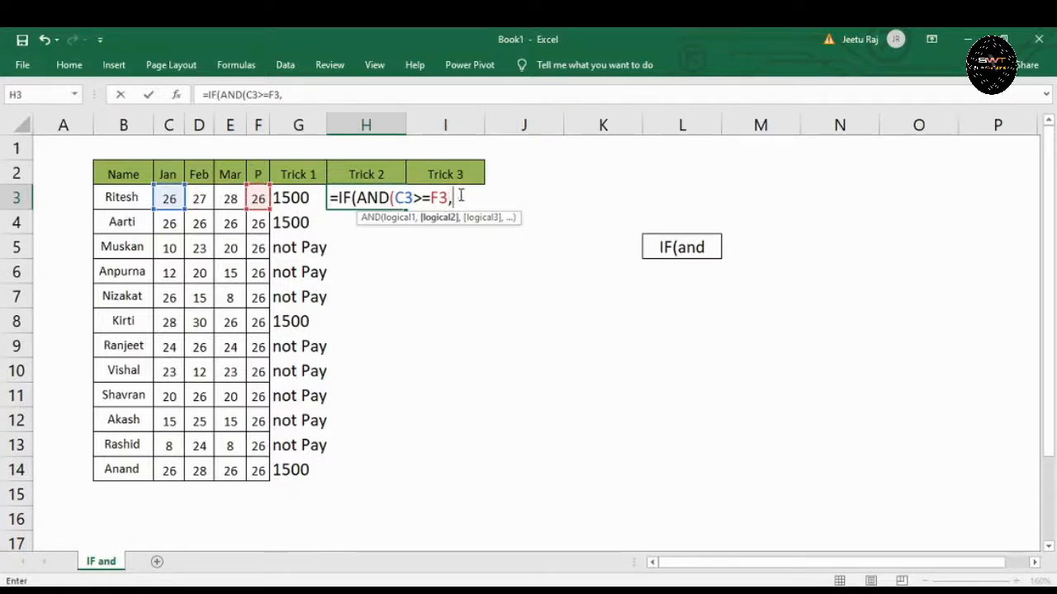
Add the conditions D3>=F3 and E3>=F3 to the AND test in H3 and close the AND function
{"action": "left_click", "coordinate": [200, 201]}
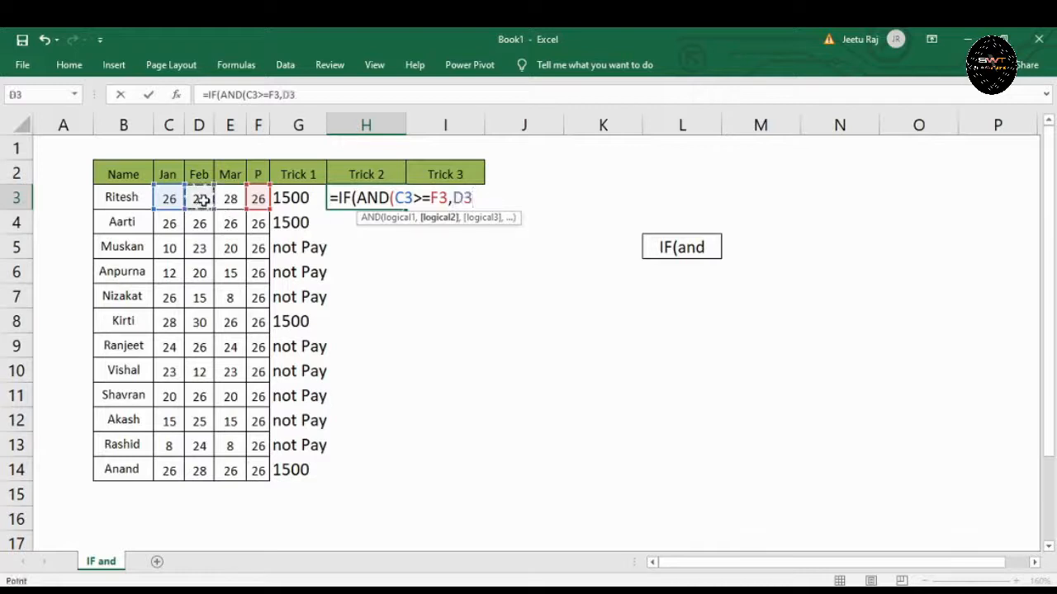
{"action": "type", "text": ">="}
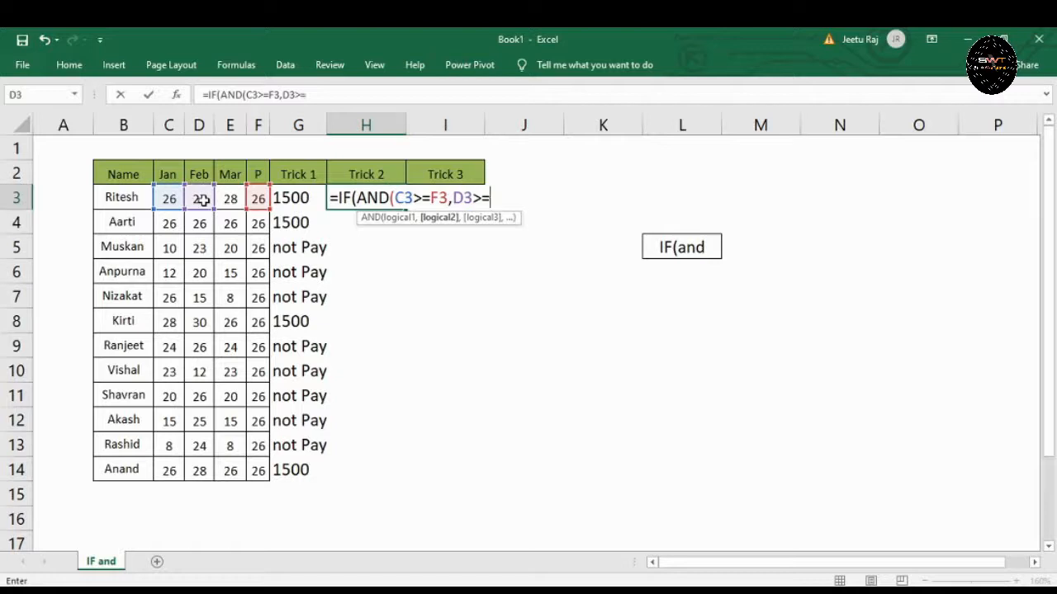
{"action": "left_click", "coordinate": [260, 198]}
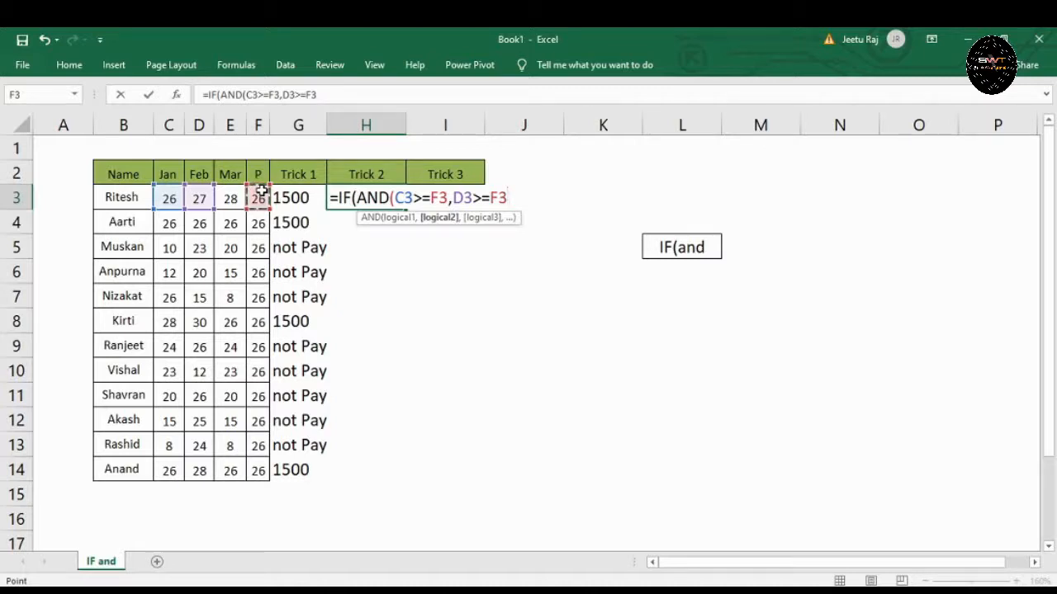
{"action": "type", "text": ","}
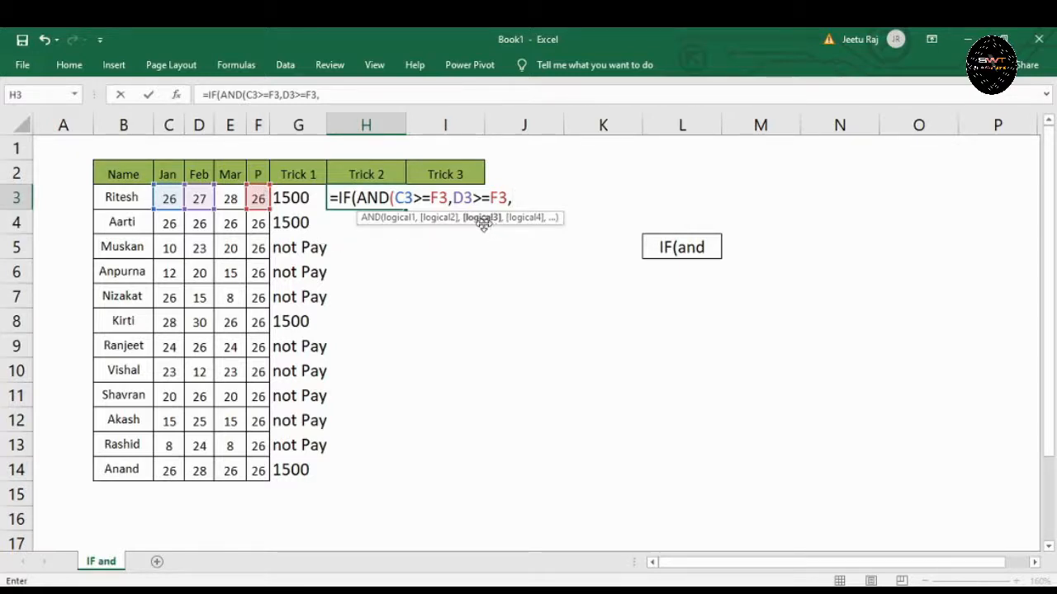
{"action": "left_click", "coordinate": [231, 196]}
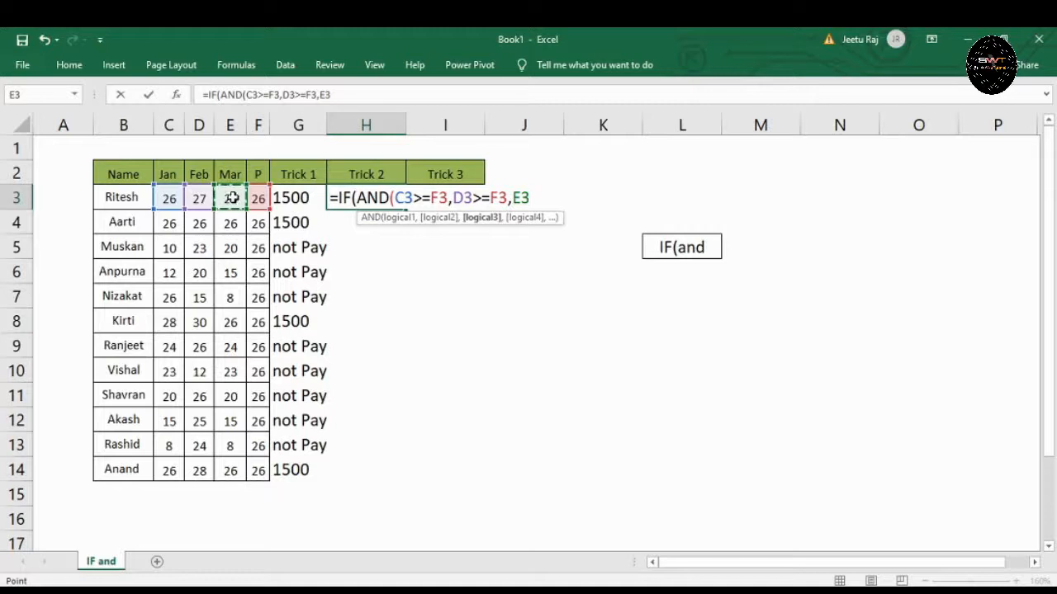
{"action": "type", "text": ">="}
{"action": "left_click", "coordinate": [256, 198]}
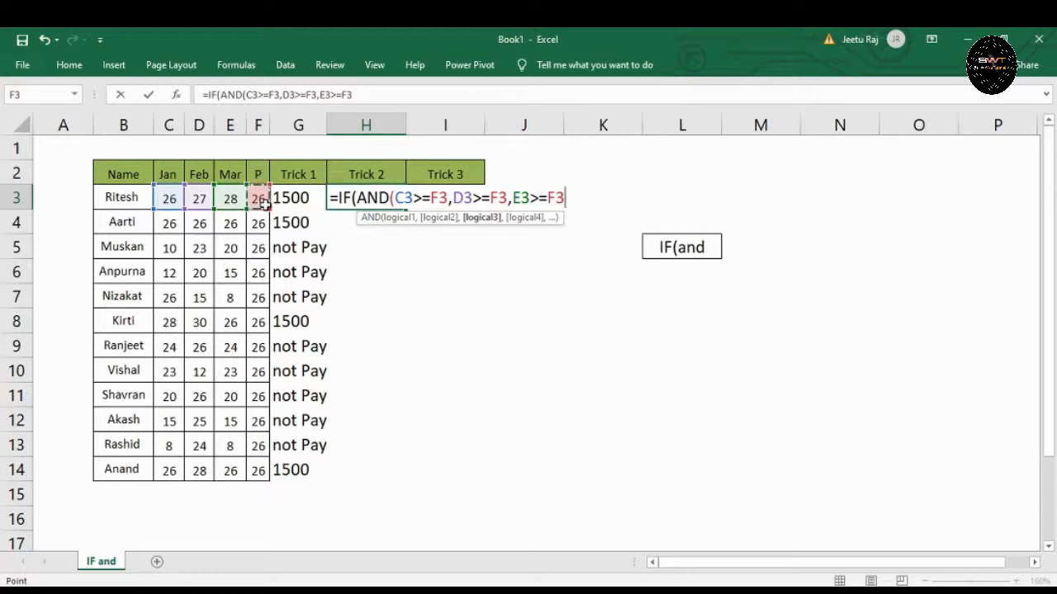
{"action": "type", "text": "),"}
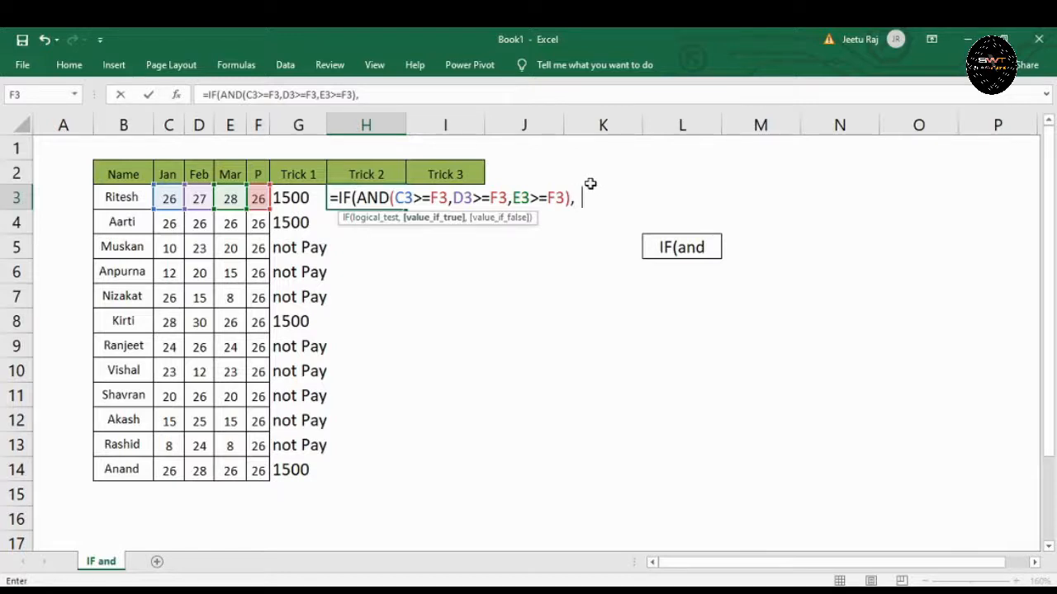
Complete the H3 formula with "1500" if true and "Not Pay" if false, and fill it down through H14
{"action": "type", "text": "1500"}
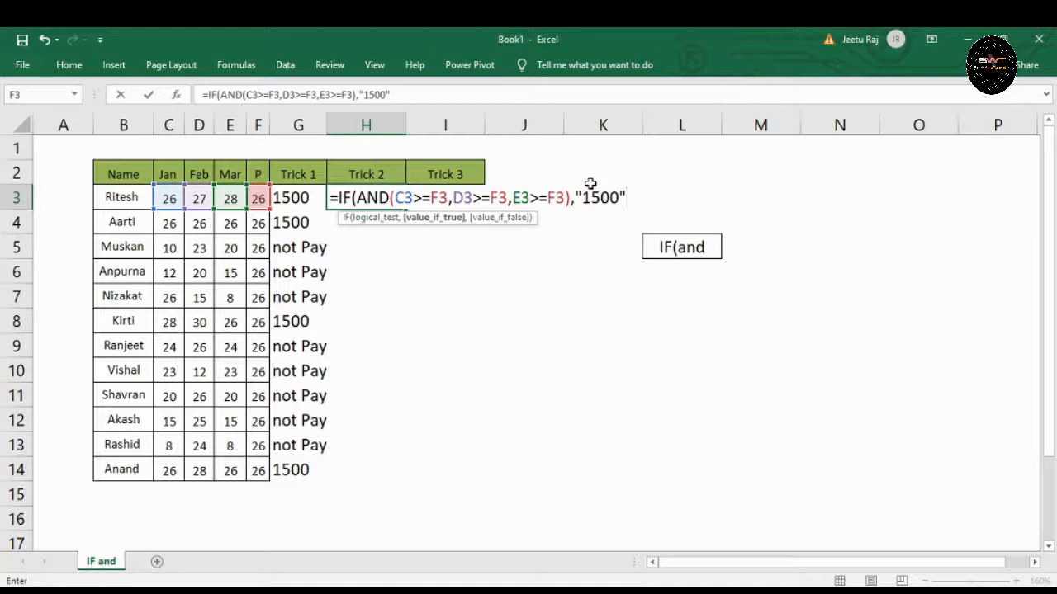
{"action": "type", "text": "\","}
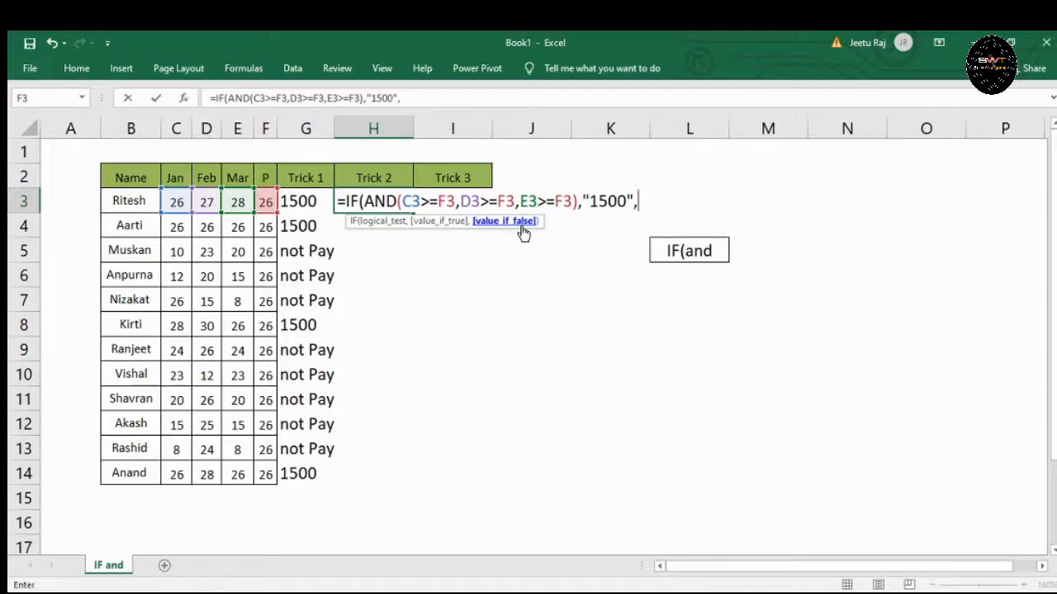
{"action": "type", "text": "\"Not"}
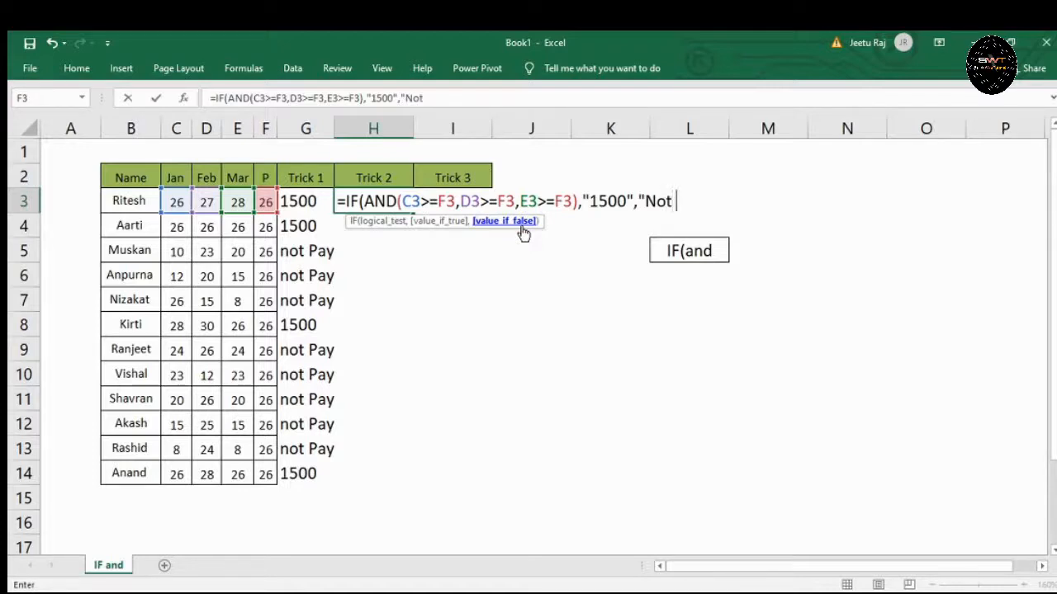
{"action": "type", "text": " Pay\")"}
{"action": "key", "text": "Return"}
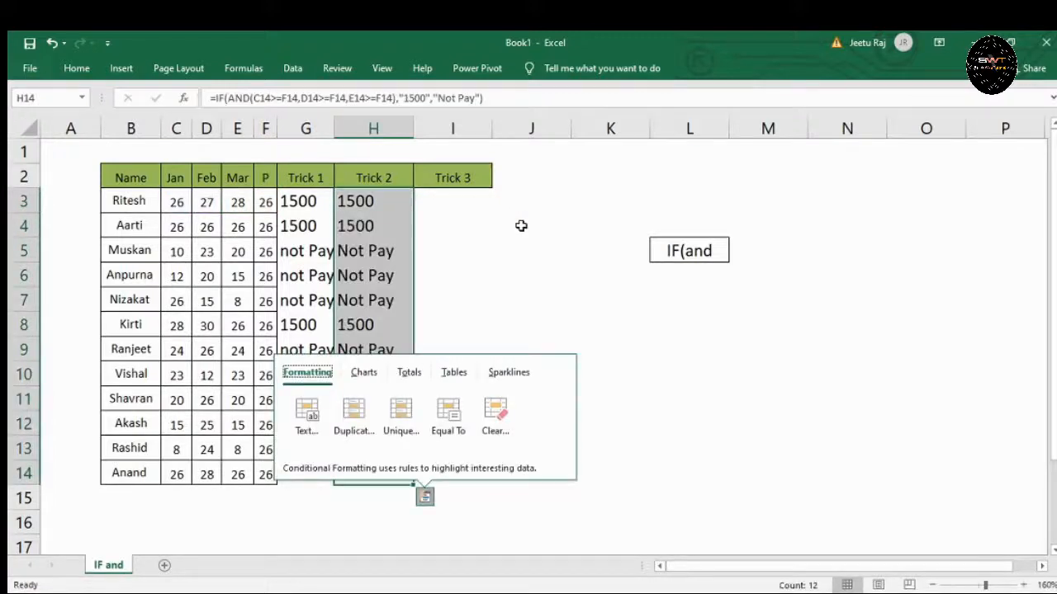
{"action": "key", "text": "Escape"}
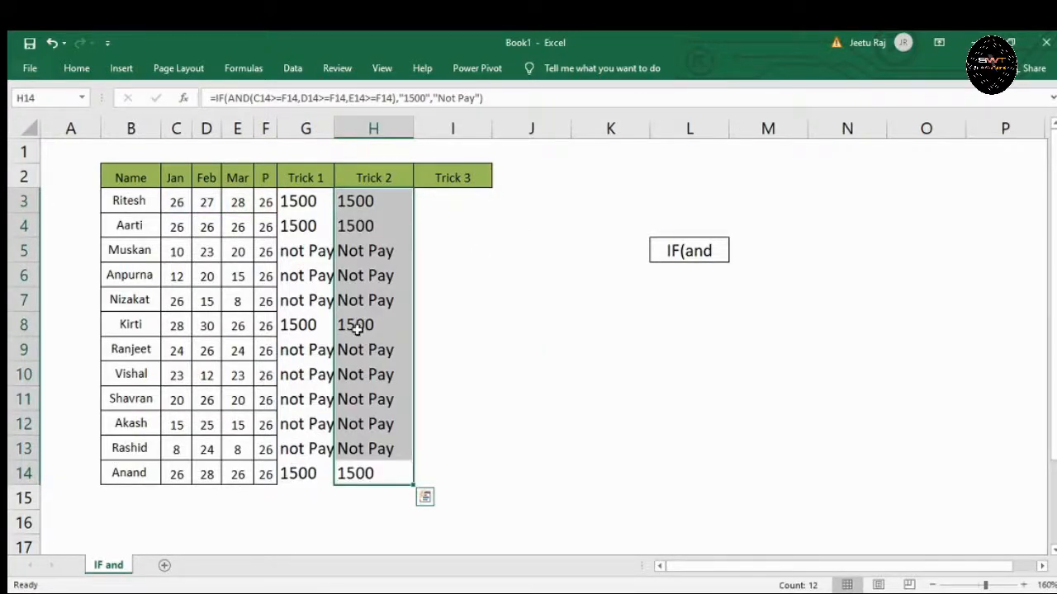
Examine the Trick 2 results and compare the typed criteria in the G3 formula with the F3 references in the H3 formula
{"action": "left_click_drag", "start_coordinate": [370, 200], "coordinate": [380, 477]}
{"action": "left_click", "coordinate": [388, 289]}
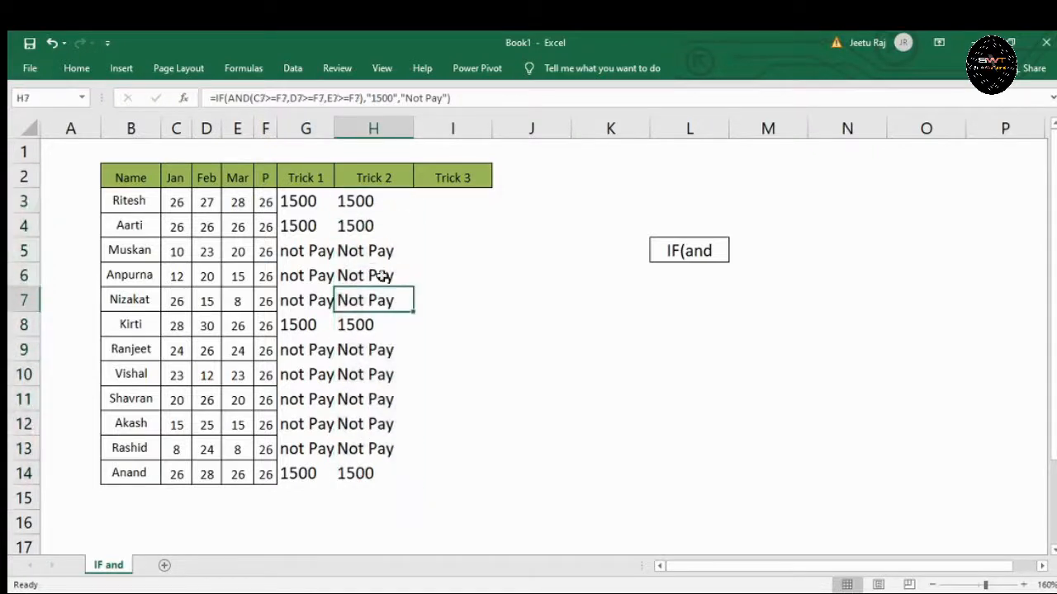
{"action": "left_click", "coordinate": [342, 205]}
{"action": "left_click", "coordinate": [317, 205]}
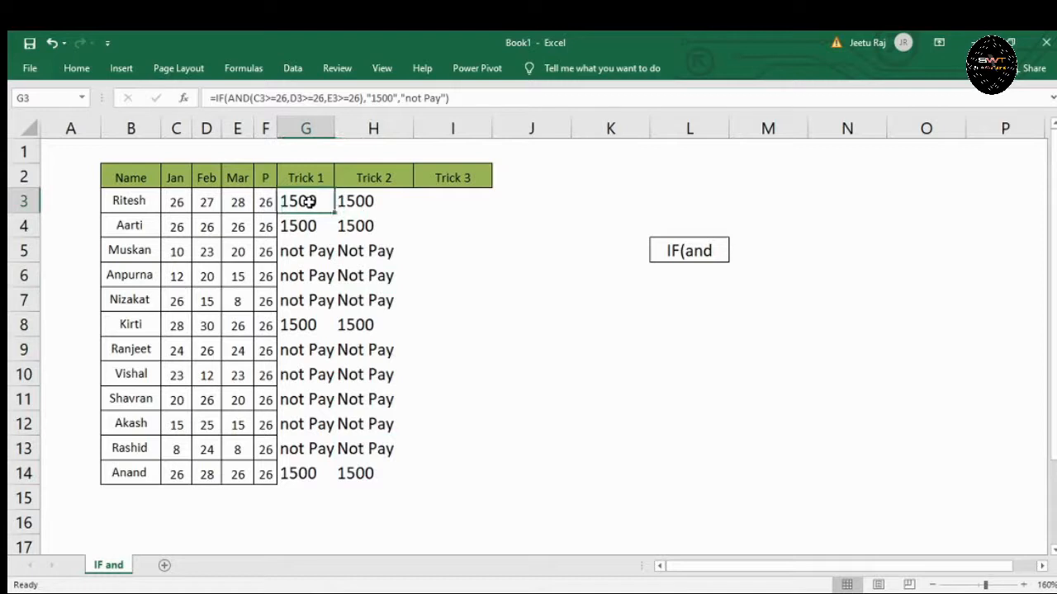
{"action": "double_click", "coordinate": [280, 99]}
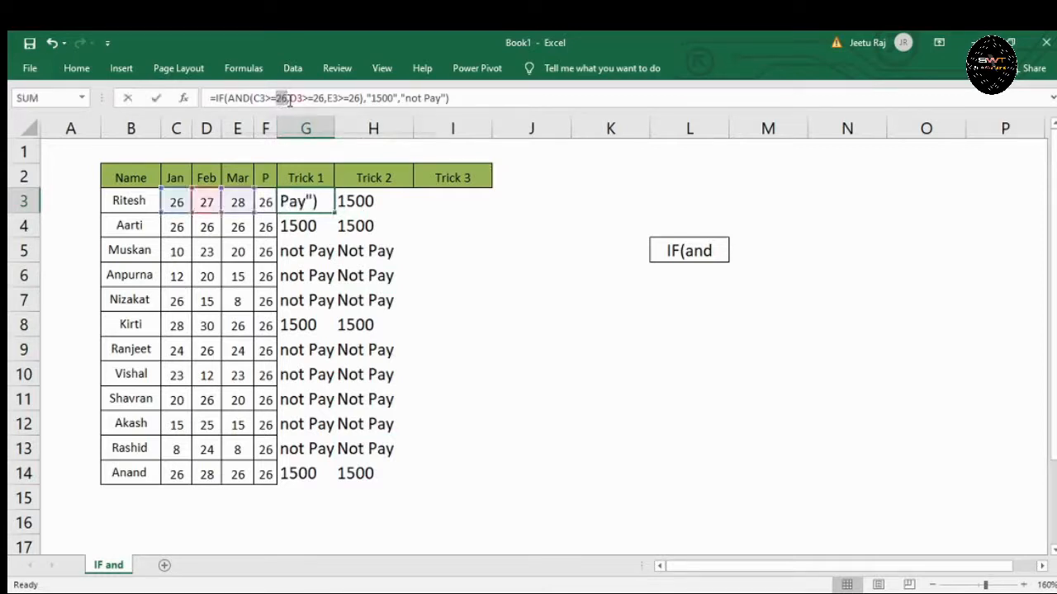
{"action": "left_click_drag", "start_coordinate": [349, 98], "coordinate": [361, 102]}
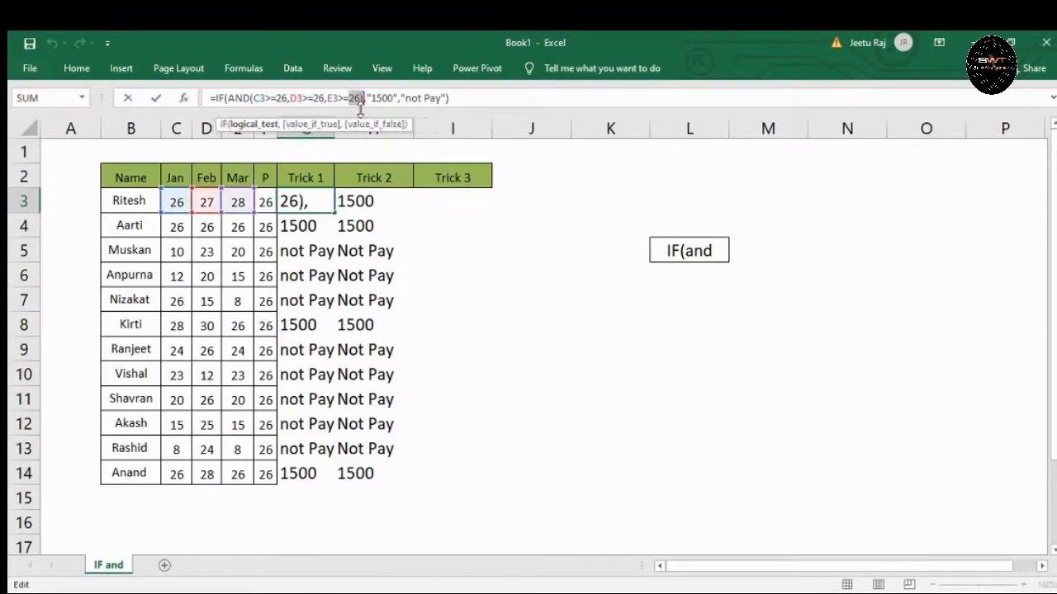
{"action": "key", "text": "Escape"}
{"action": "left_click", "coordinate": [343, 201]}
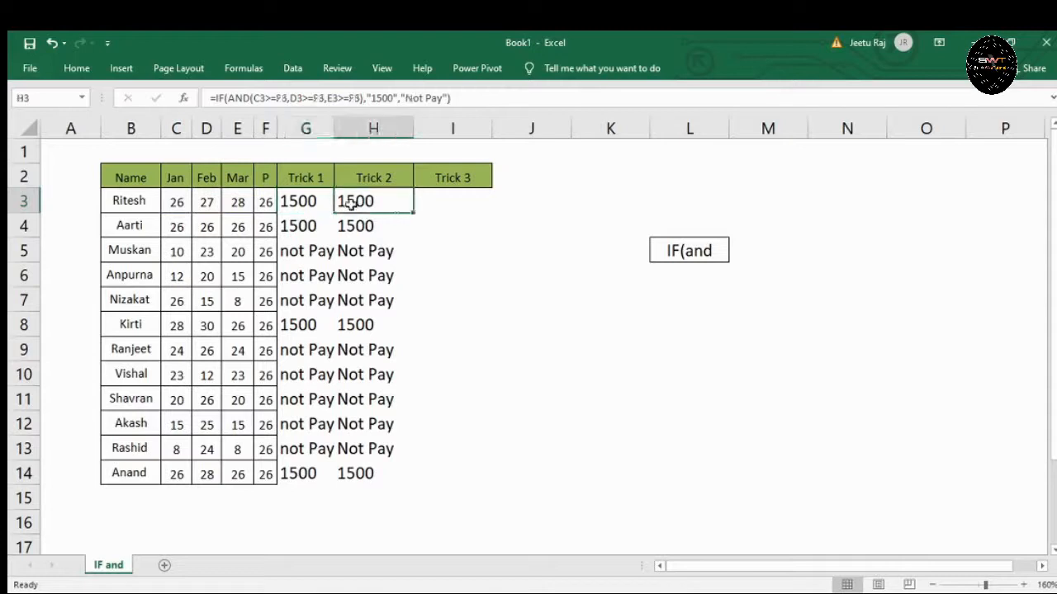
{"action": "left_click", "coordinate": [267, 202]}
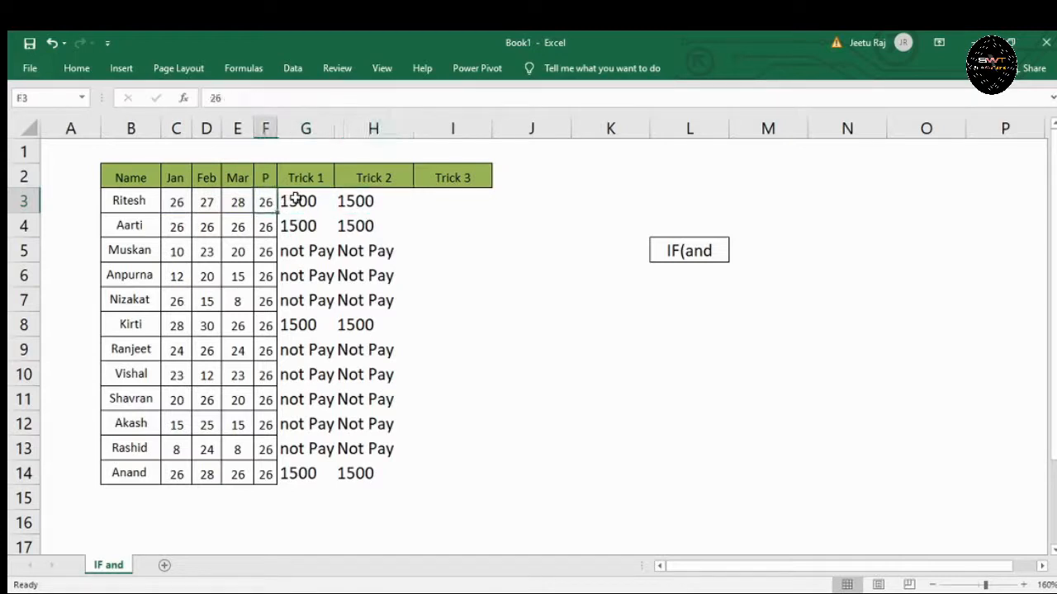
{"action": "left_click", "coordinate": [368, 202]}
Start an IF formula with a nested AND in I3, with C3>25 as the first condition
{"action": "left_click", "coordinate": [446, 204]}
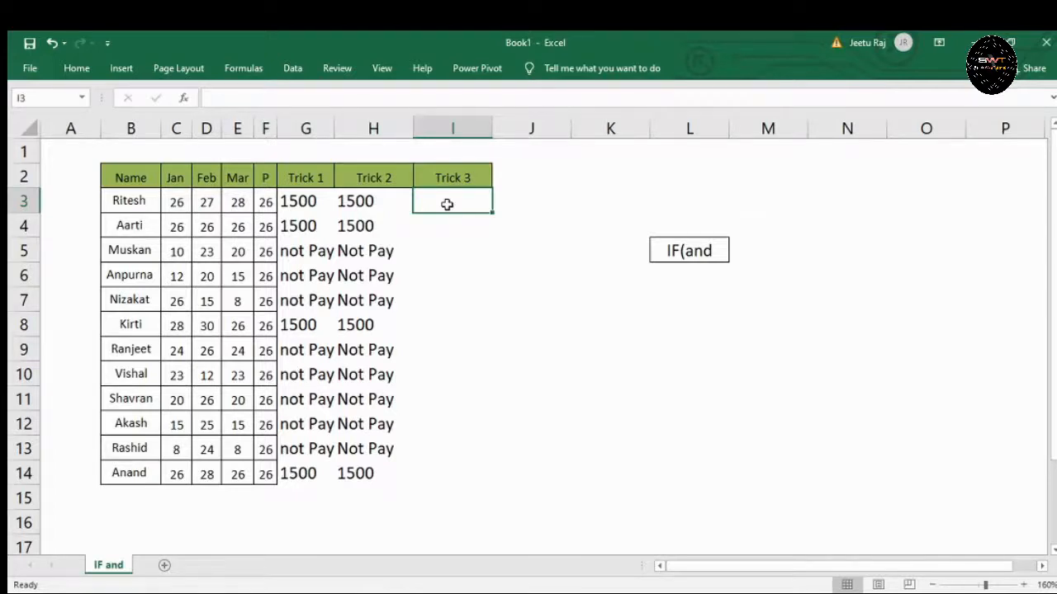
{"action": "type", "text": "=if"}
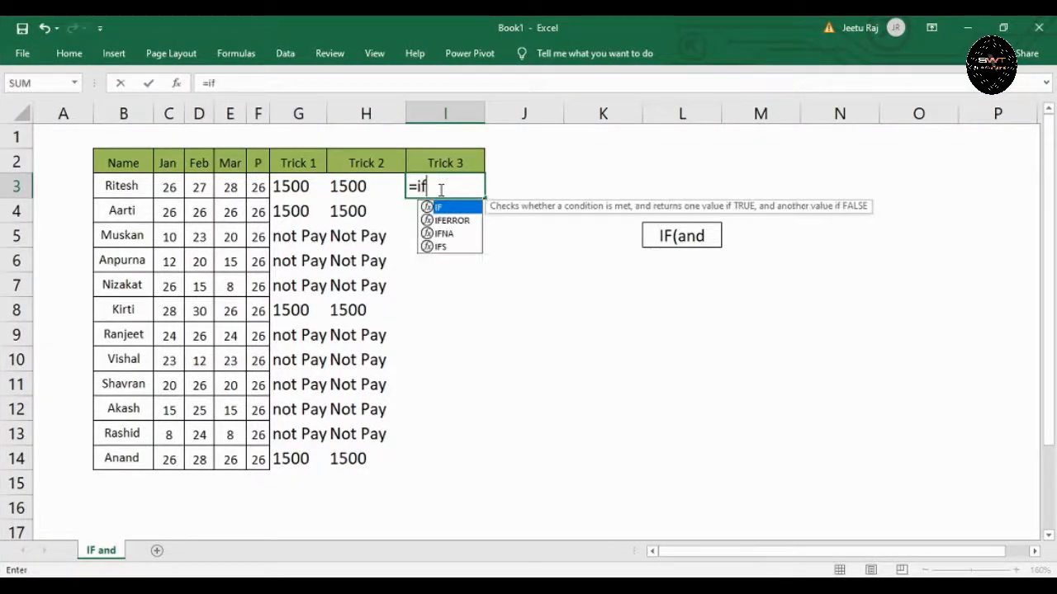
{"action": "key", "text": "Tab"}
{"action": "type", "text": "and"}
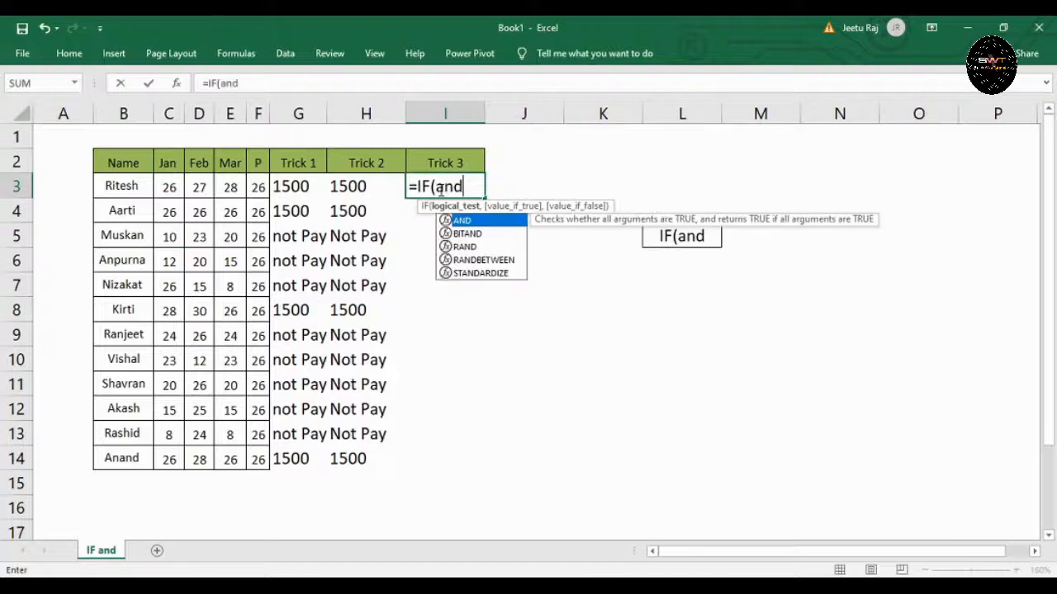
{"action": "key", "text": "Tab"}
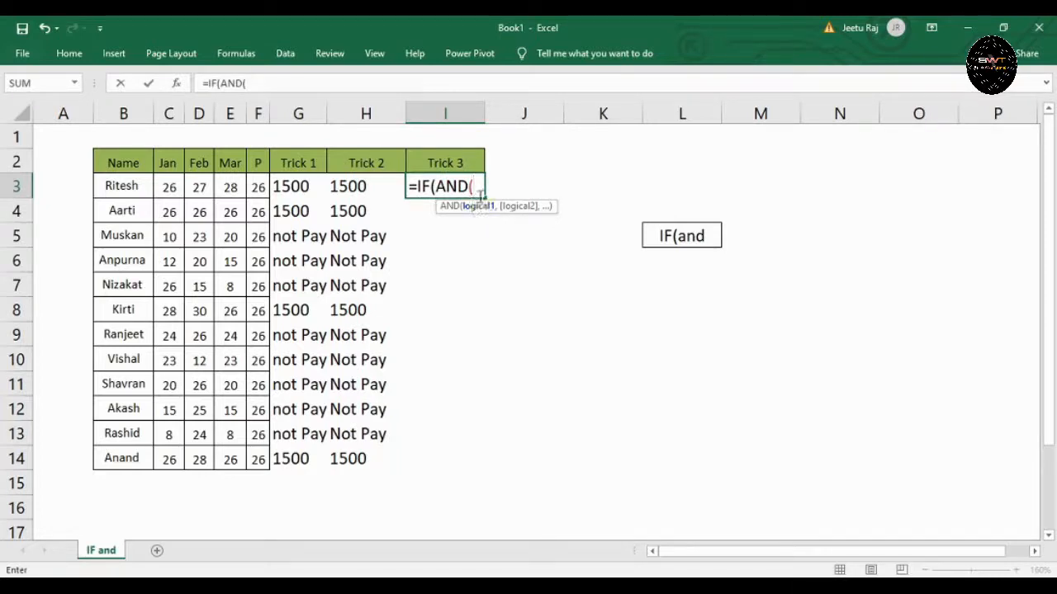
{"action": "left_click", "coordinate": [173, 187]}
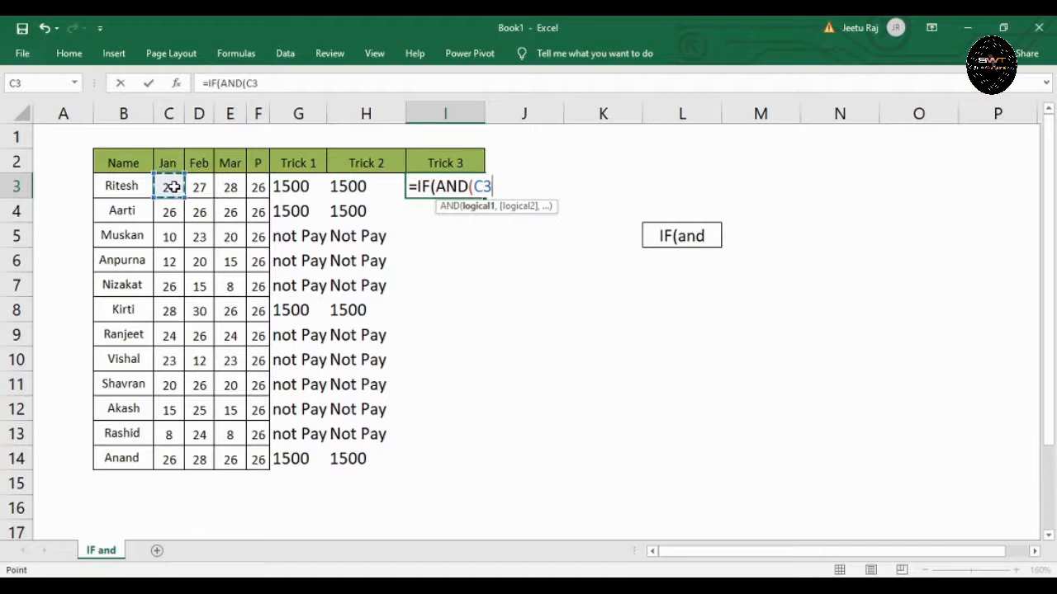
{"action": "type", "text": ">25"}
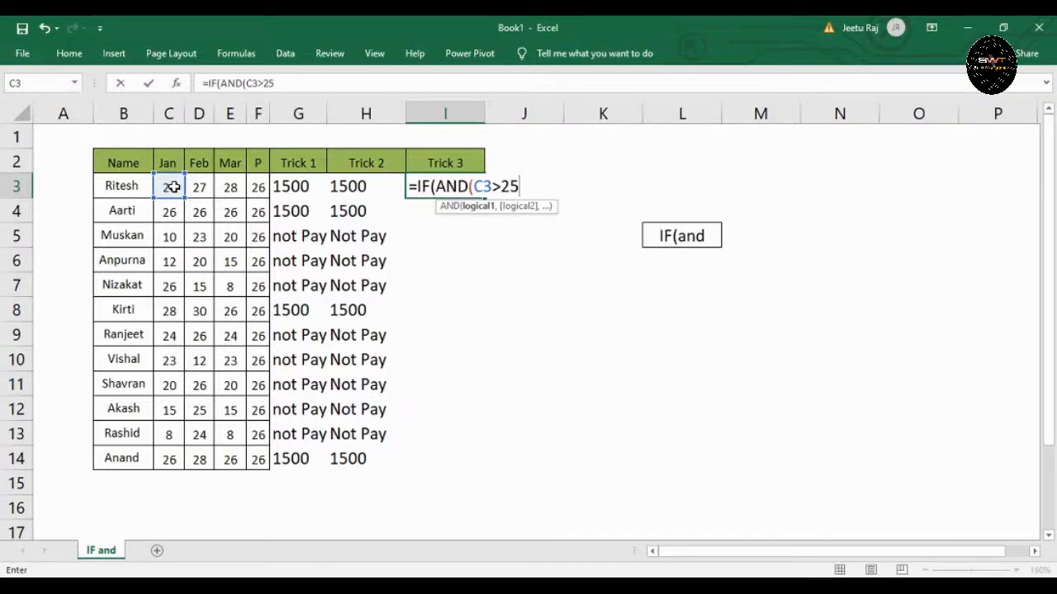
{"action": "type", "text": ","}
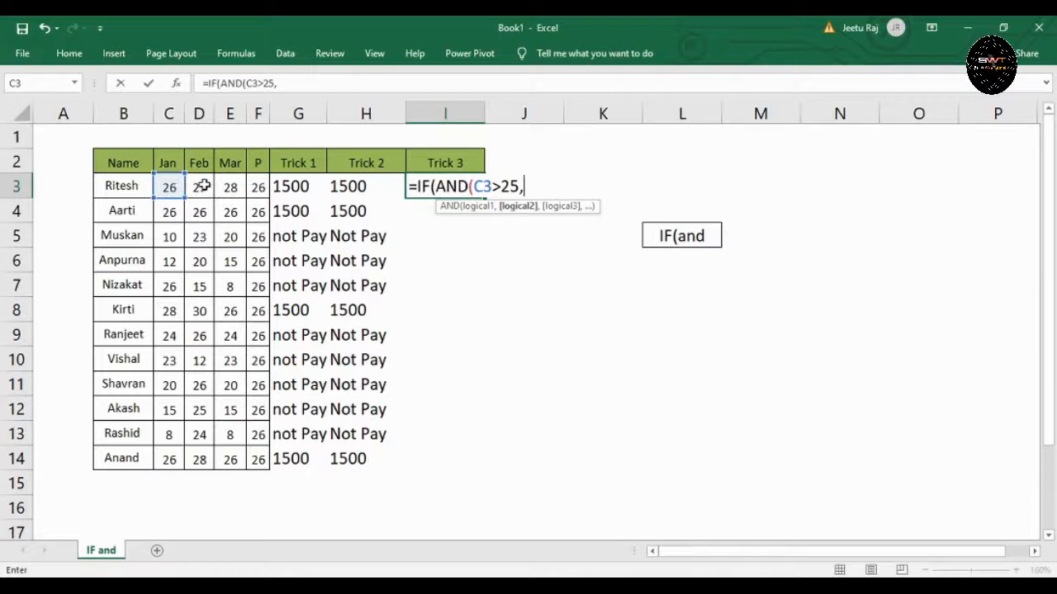
Add the conditions D3>24 and E3=25 to the AND test in I3 and close the AND function
{"action": "left_click", "coordinate": [204, 186]}
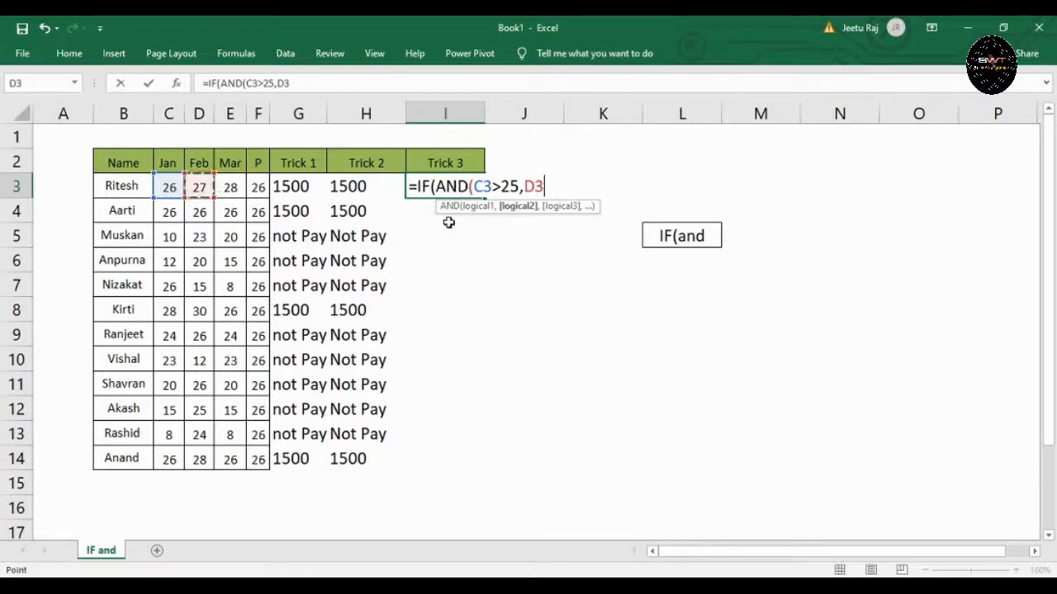
{"action": "type", "text": "24"}
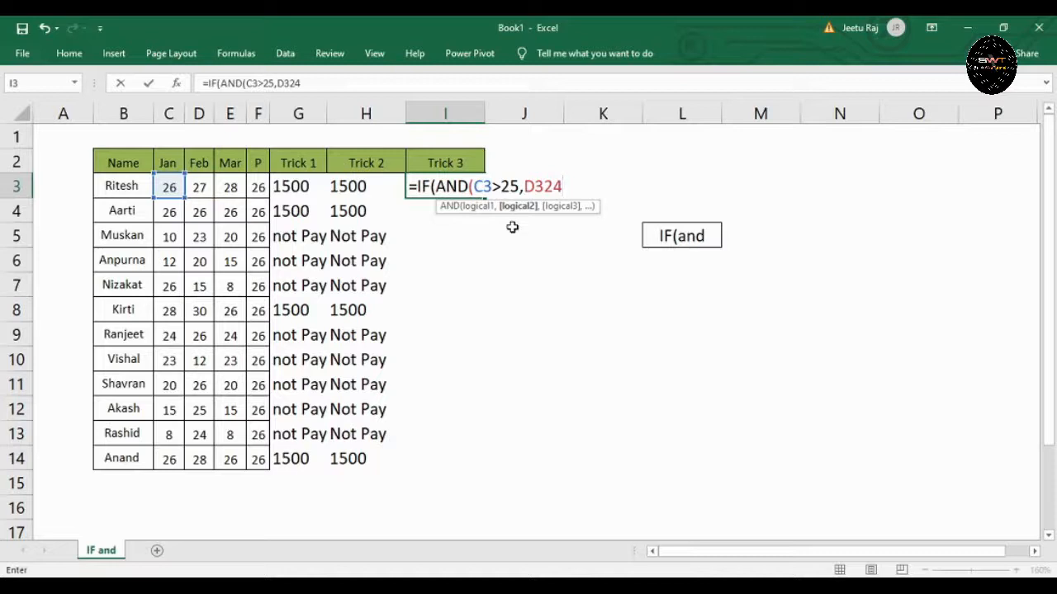
{"action": "key", "text": "BackSpace"}
{"action": "key", "text": "BackSpace"}
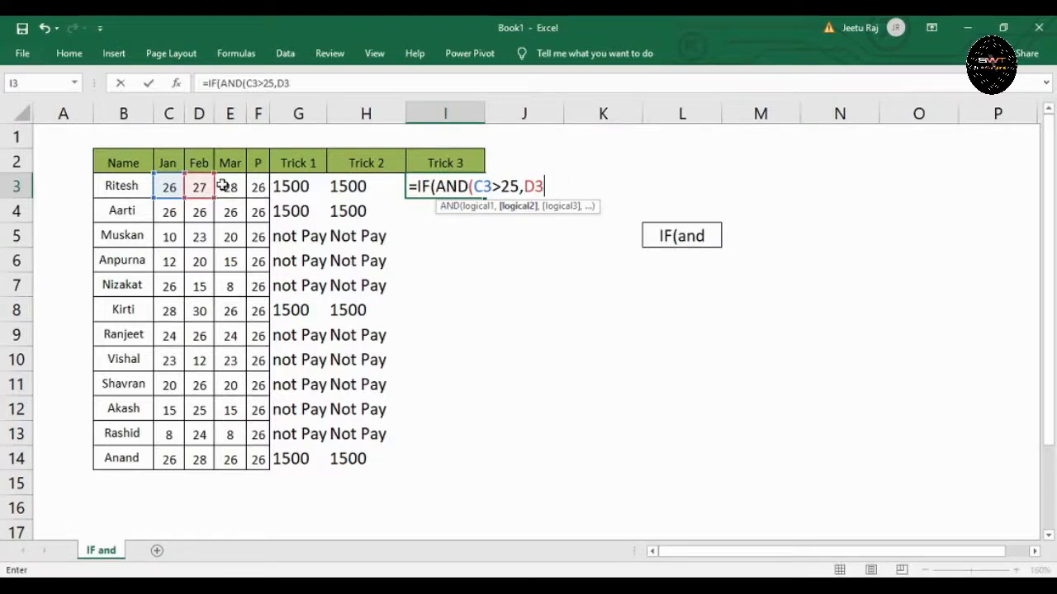
{"action": "type", "text": ">24,"}
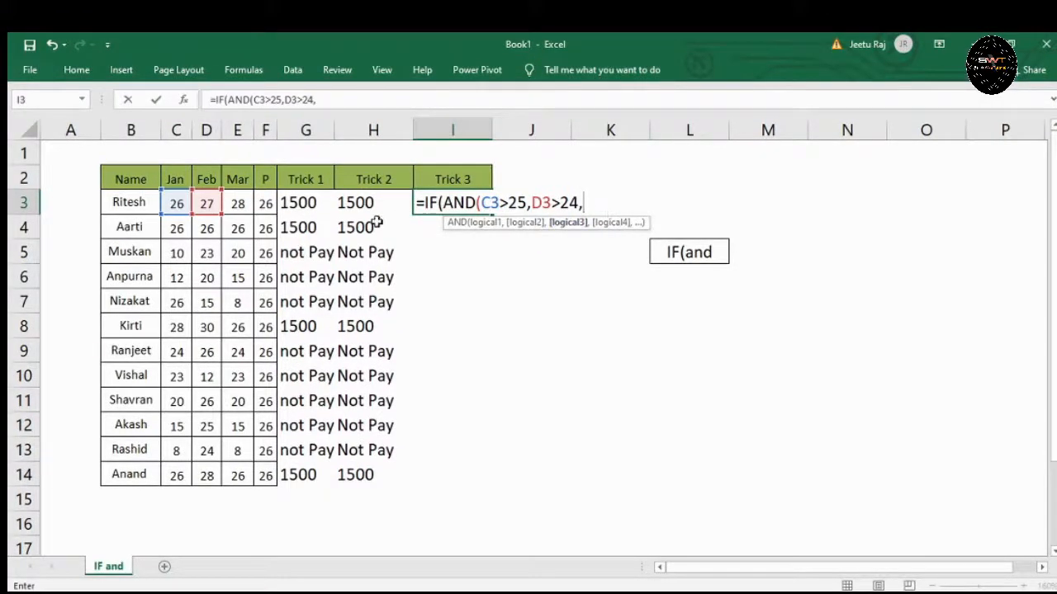
{"action": "left_click", "coordinate": [233, 203]}
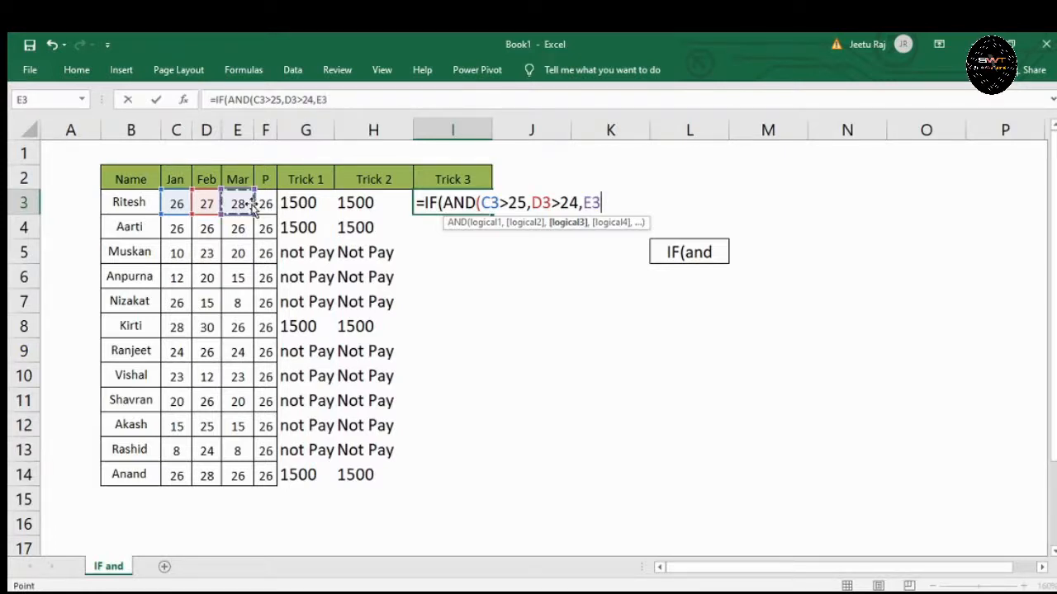
{"action": "type", "text": "=25"}
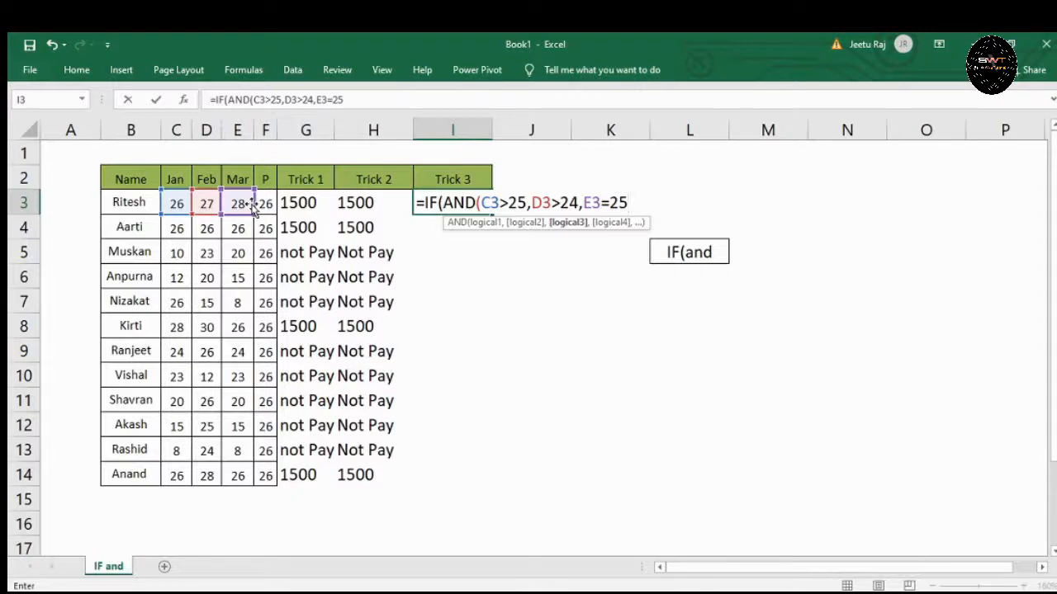
{"action": "type", "text": ")"}
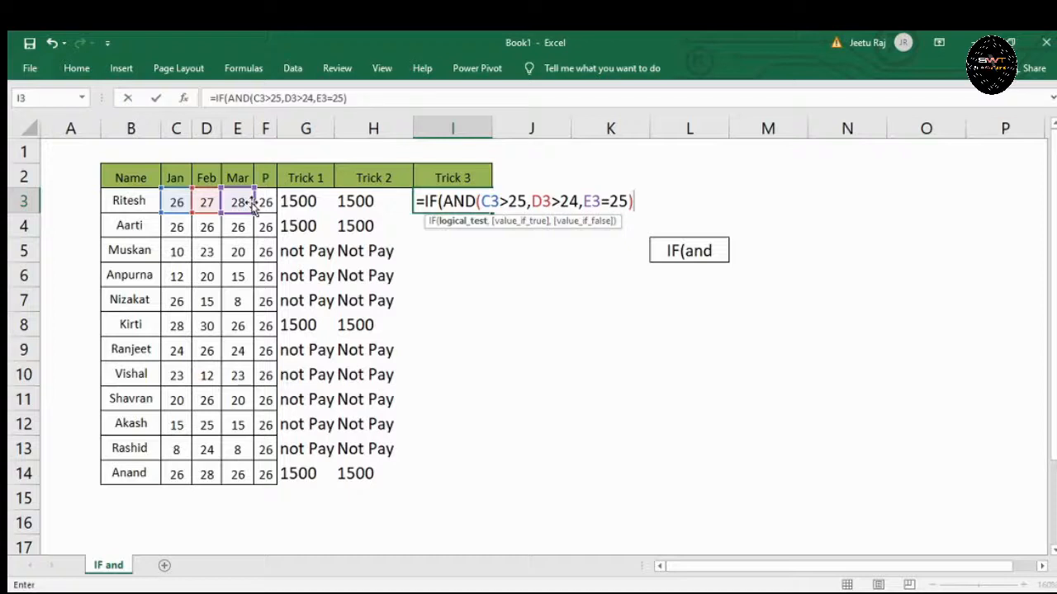
Complete the I3 formula with "1500" if true and "Not Pay" if false, and enter it
{"action": "type", "text": ","}
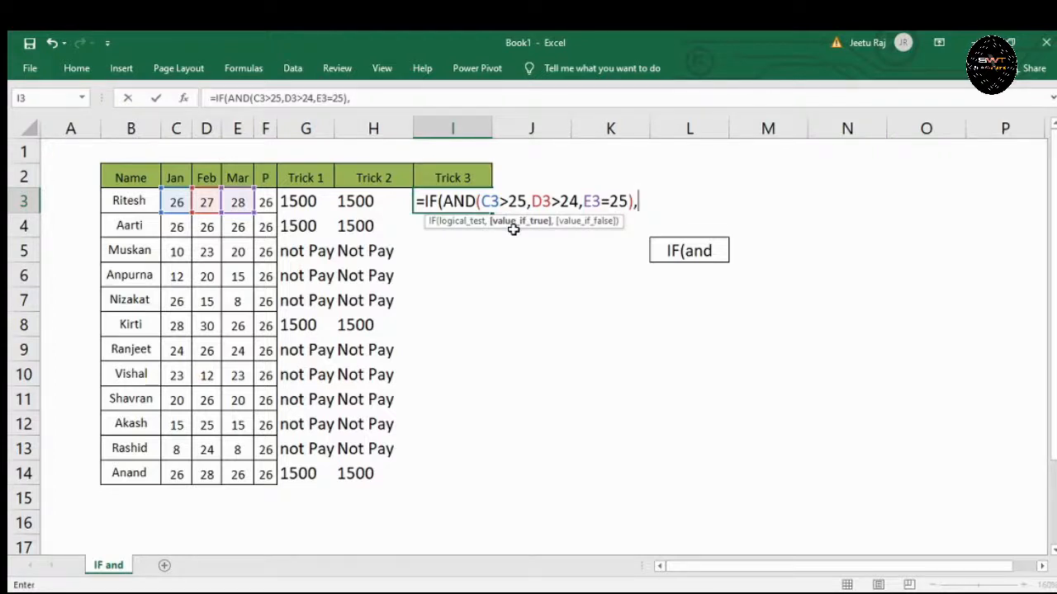
{"action": "type", "text": "\"1500"}
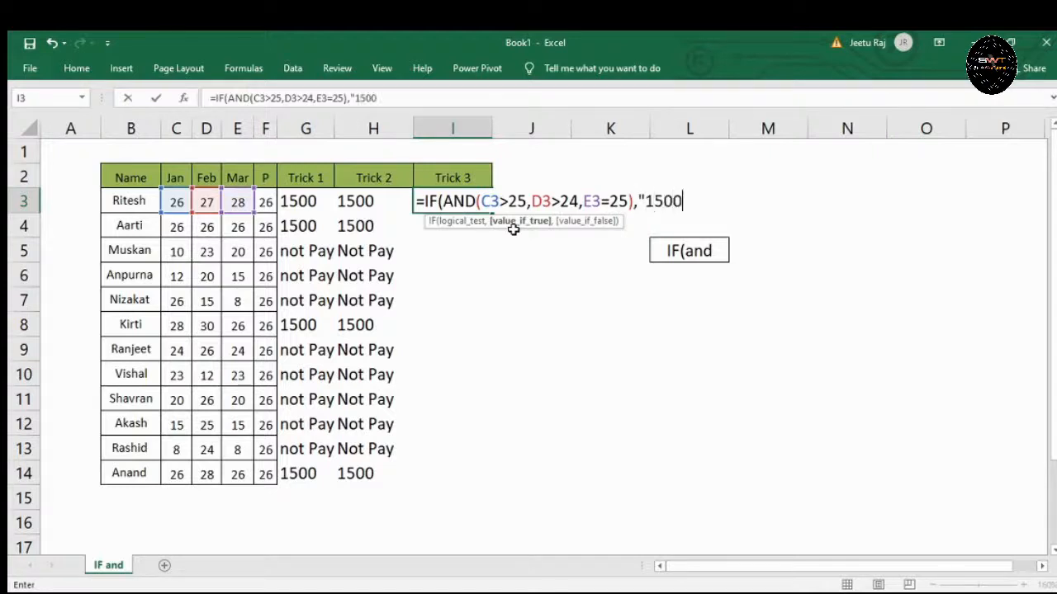
{"action": "type", "text": "\","}
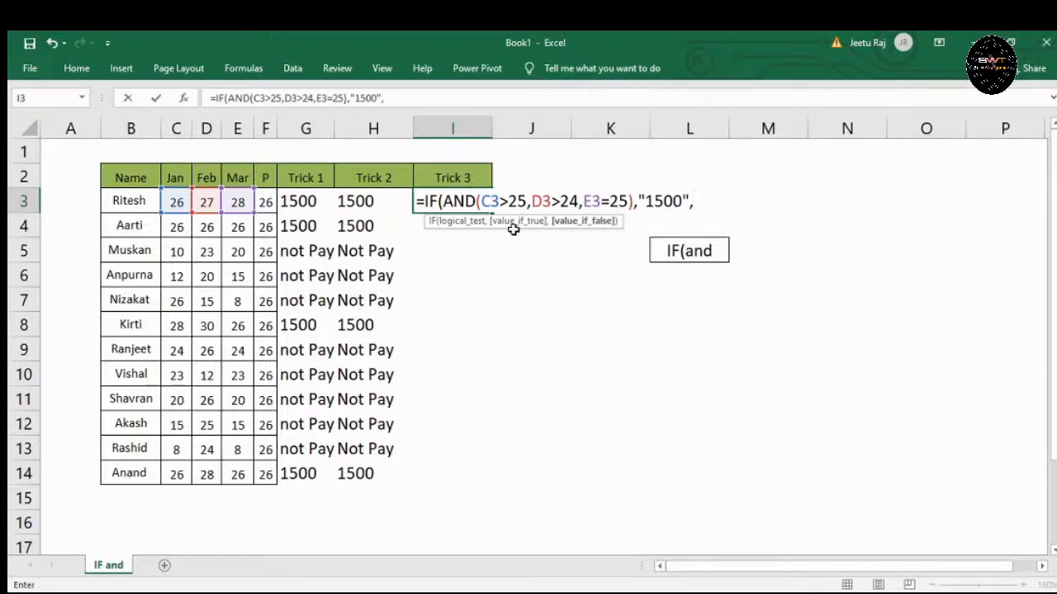
{"action": "type", "text": "\"Not Pa"}
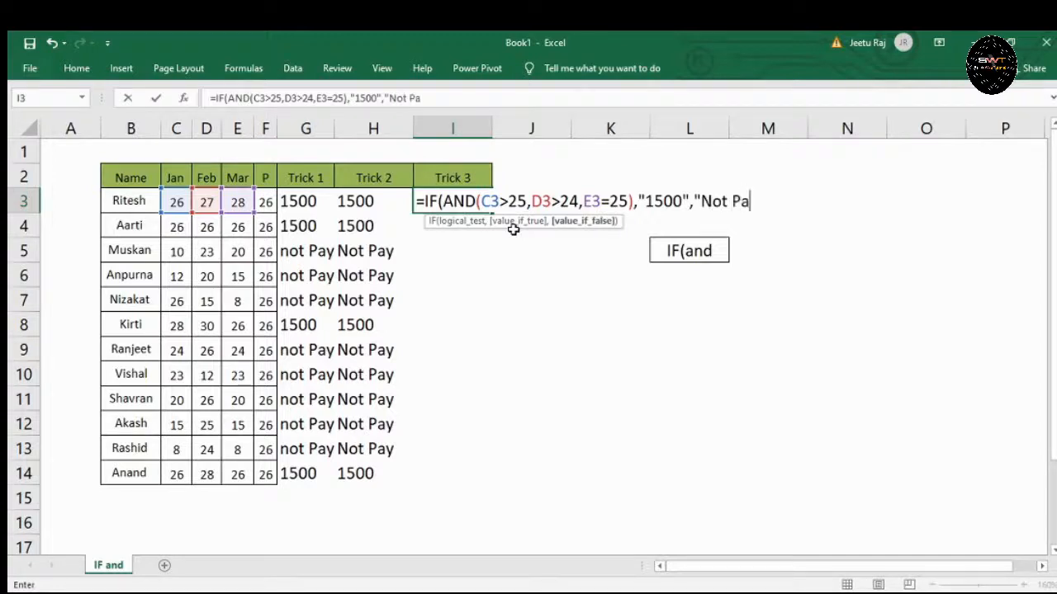
{"action": "type", "text": "y\")"}
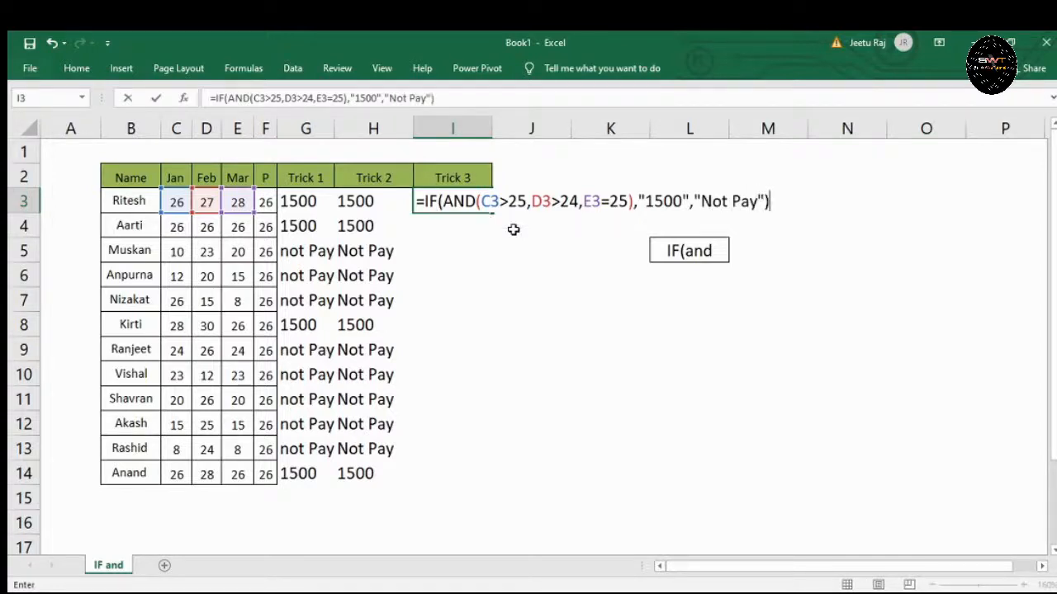
{"action": "key", "text": "ctrl+Return"}
Copy the I3 formula down the Trick 3 column through I14
{"action": "key", "text": "ctrl+c"}
{"action": "key", "text": "Left"}
{"action": "key", "text": "ctrl+Down"}
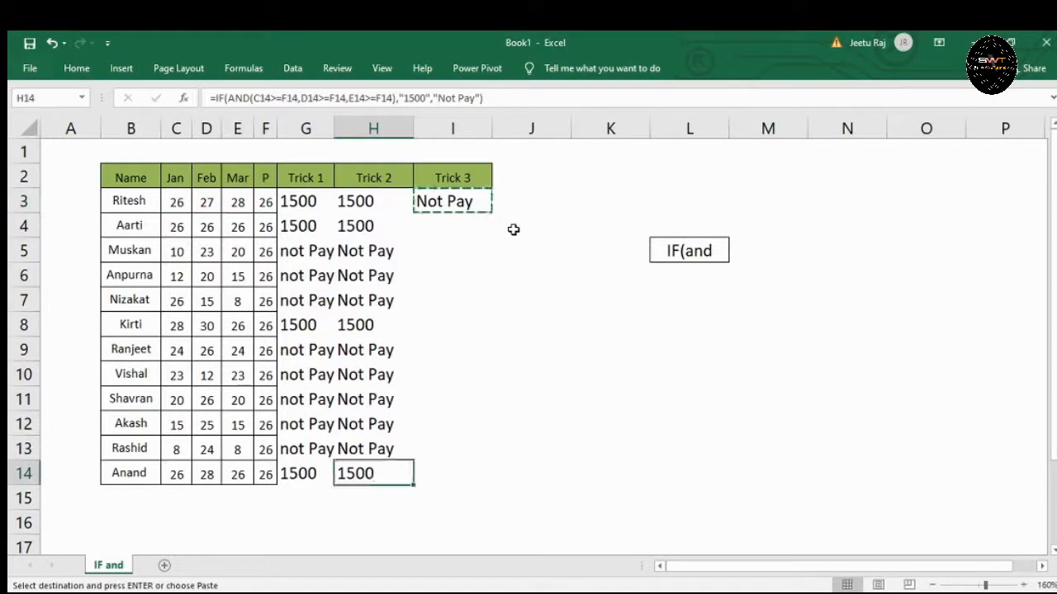
{"action": "key", "text": "Right"}
{"action": "key", "text": "ctrl+shift+Up"}
{"action": "key", "text": "ctrl+v"}
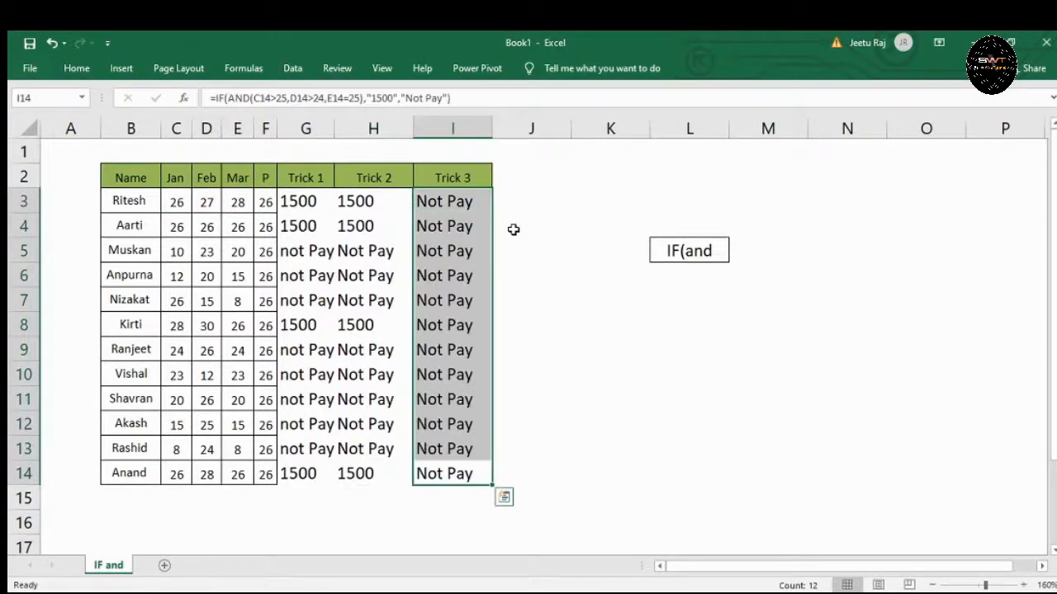
Change the March value in E3 to 25 to test the Trick 3 formula
{"action": "left_click", "coordinate": [476, 207]}
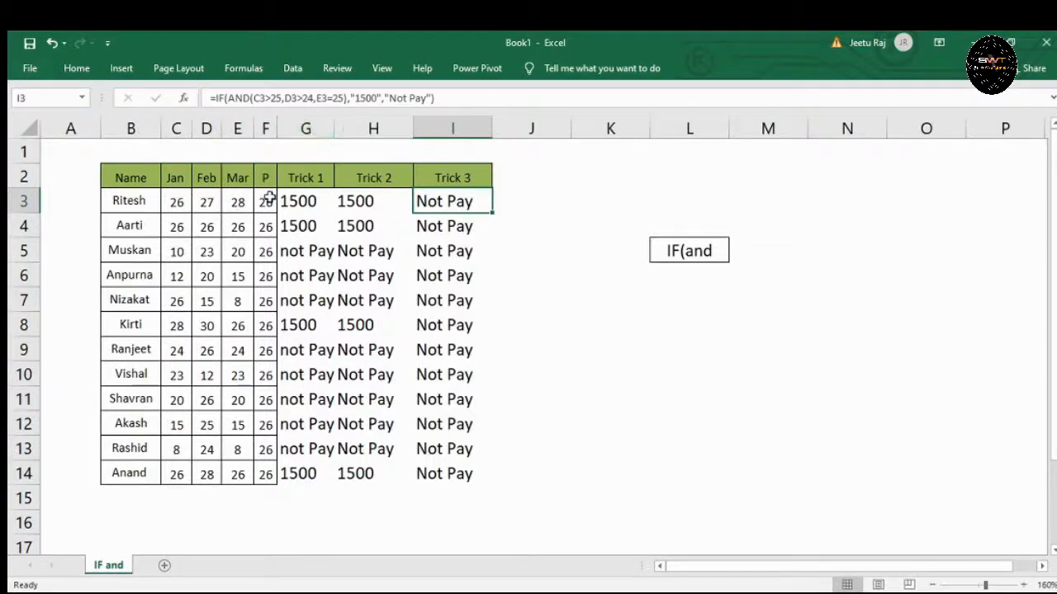
{"action": "left_click", "coordinate": [235, 201]}
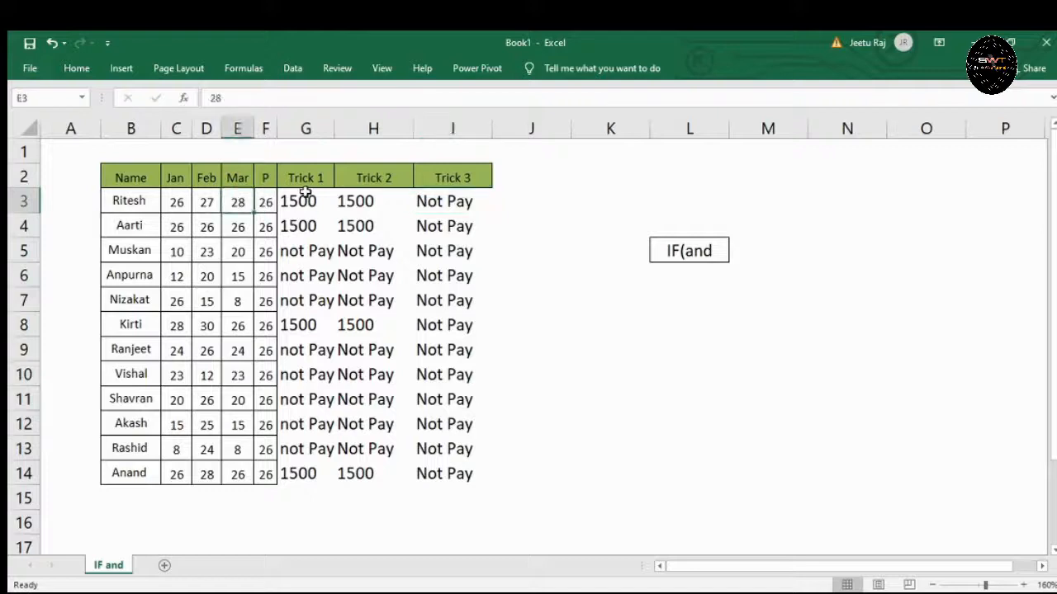
{"action": "type", "text": "25"}
{"action": "key", "text": "Return"}
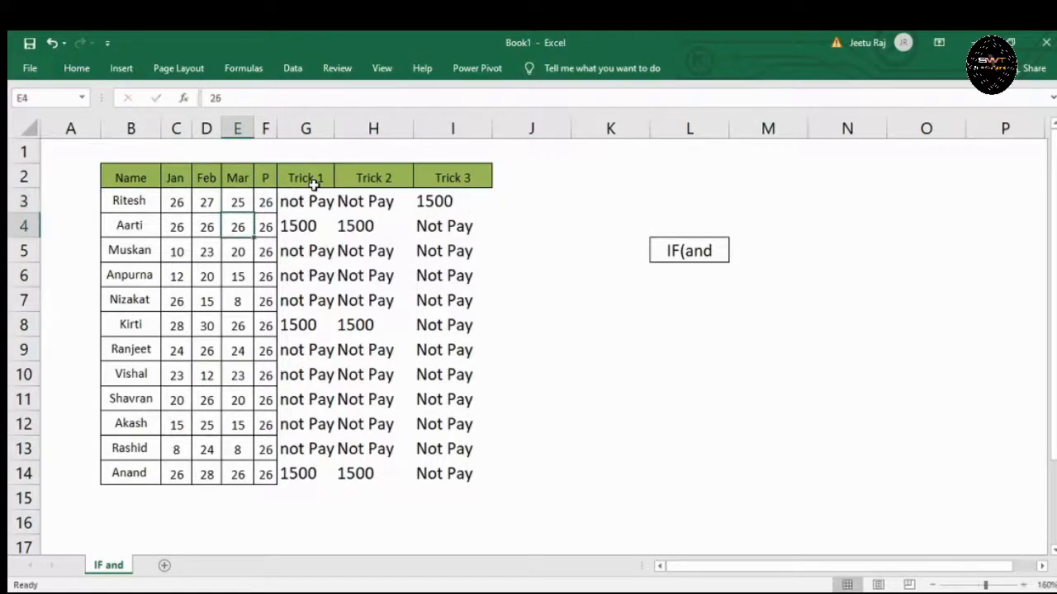
Compare the row 3 month values with the criteria in the I3 formula, leaving the formula unedited
{"action": "key", "text": "Up"}
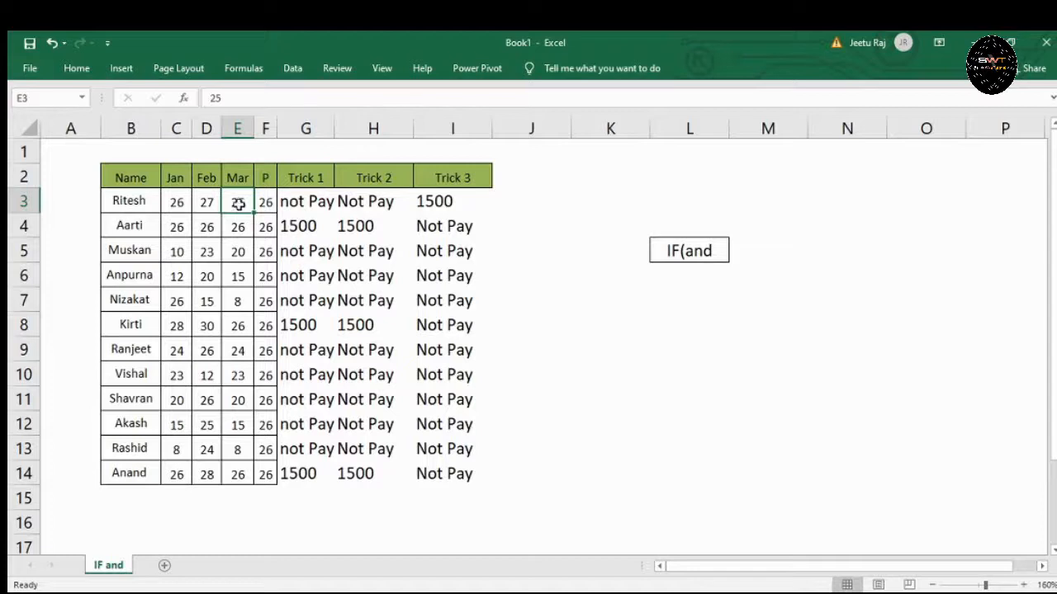
{"action": "left_click", "coordinate": [172, 205]}
{"action": "left_click", "coordinate": [433, 203]}
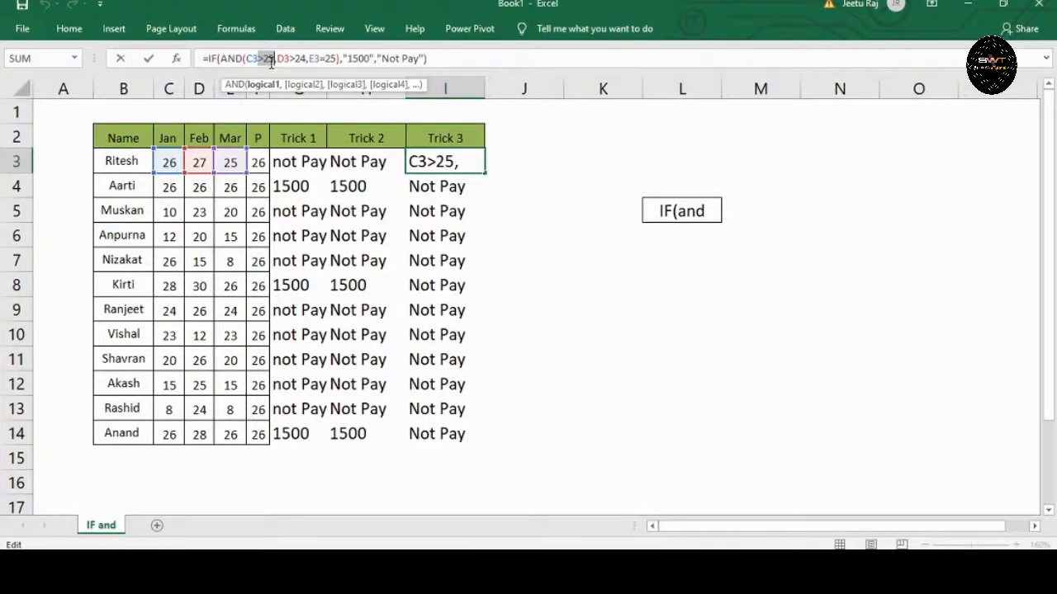
{"action": "left_click", "coordinate": [305, 60]}
{"action": "double_click", "coordinate": [299, 59]}
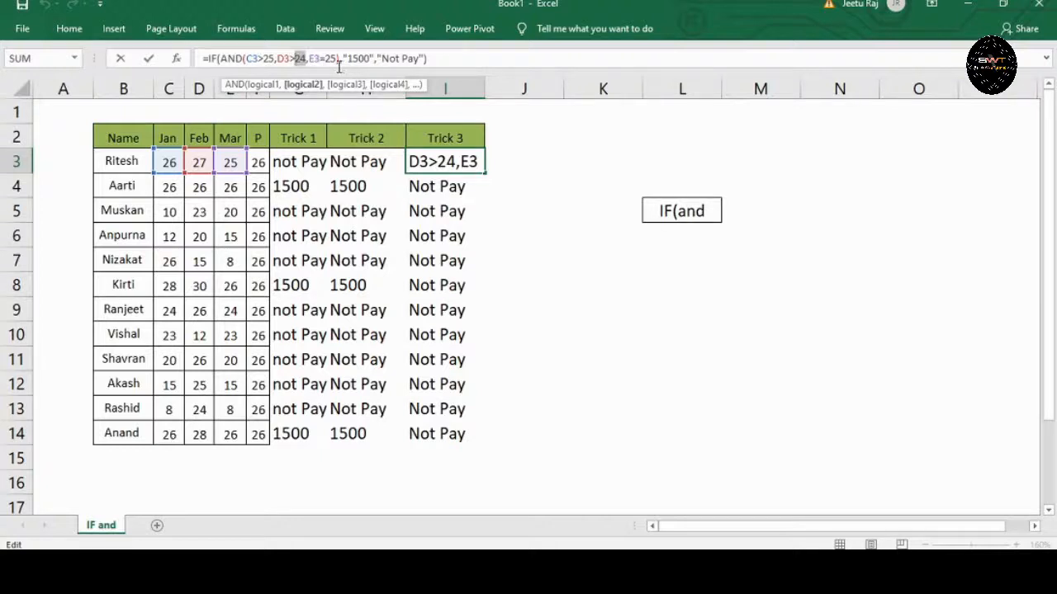
{"action": "left_click", "coordinate": [241, 138]}
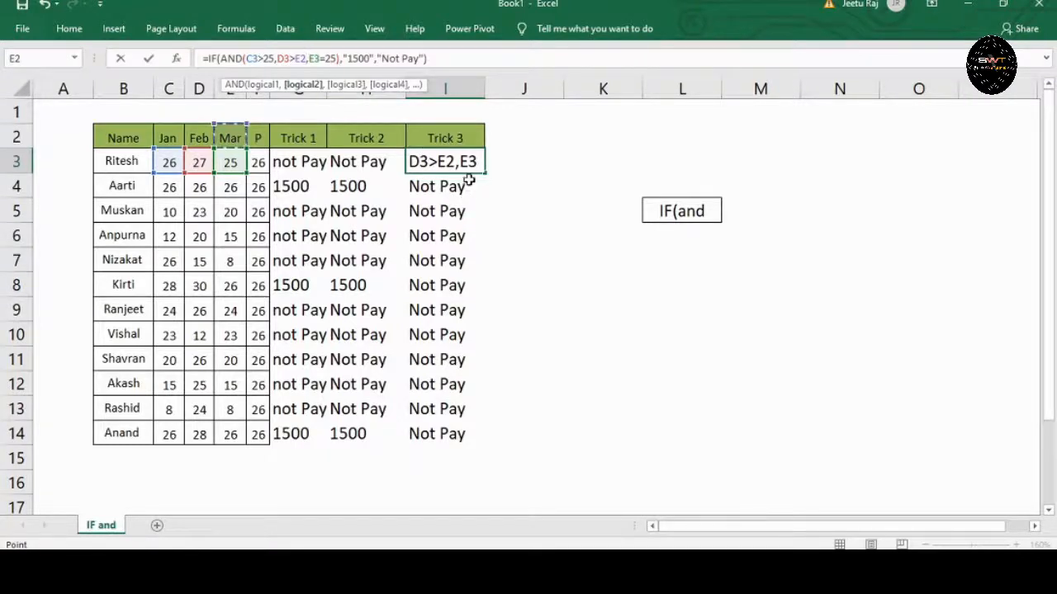
{"action": "key", "text": "Escape"}
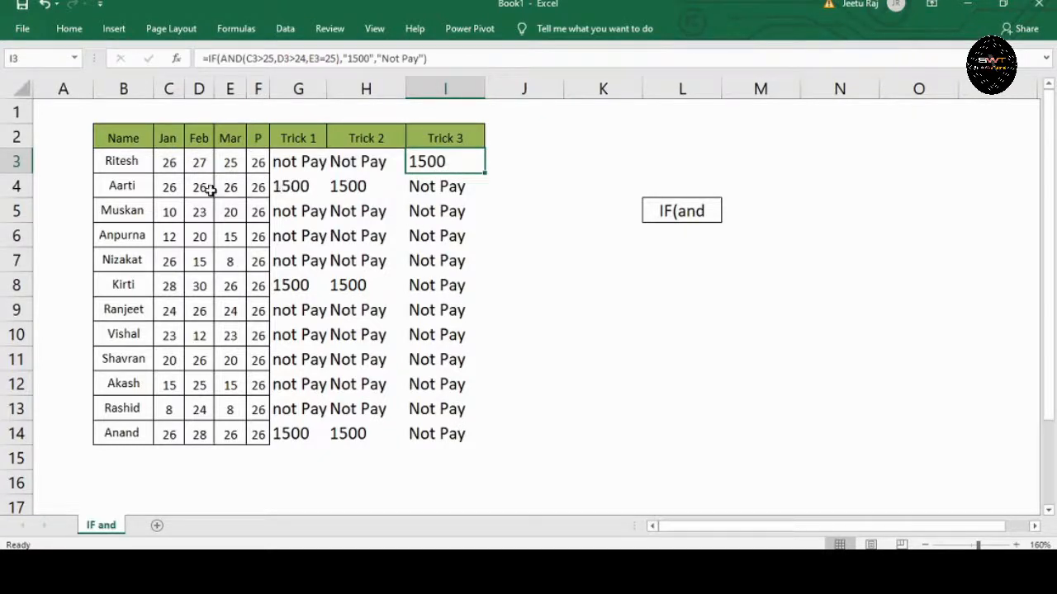
Change the March value in E4 to 25 to test Trick 3 on the second row
{"action": "left_click", "coordinate": [170, 189]}
{"action": "left_click", "coordinate": [233, 190]}
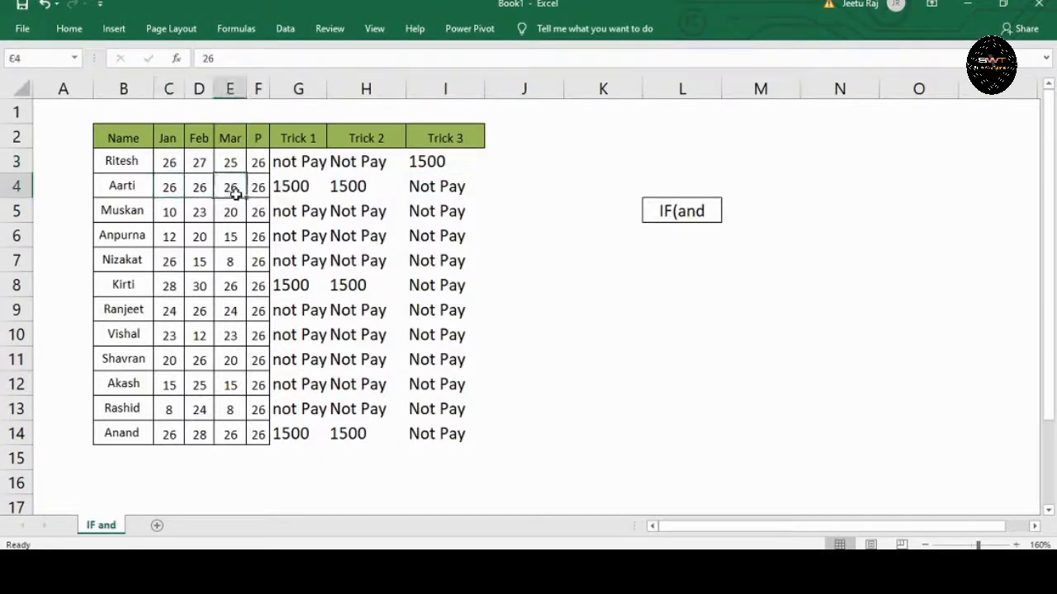
{"action": "type", "text": "25"}
{"action": "key", "text": "Return"}
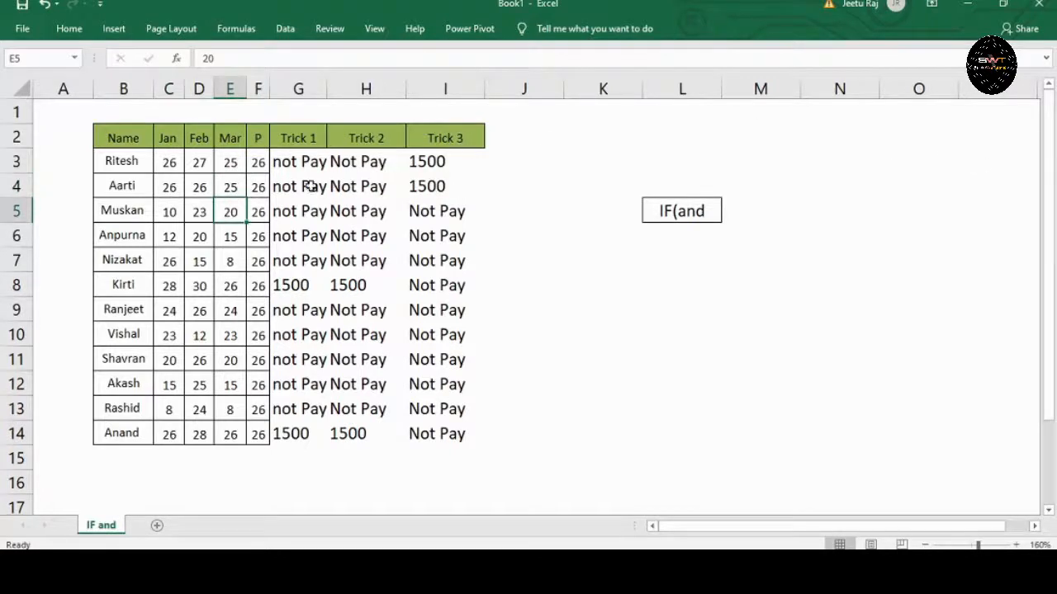
{"action": "left_click", "coordinate": [258, 165]}
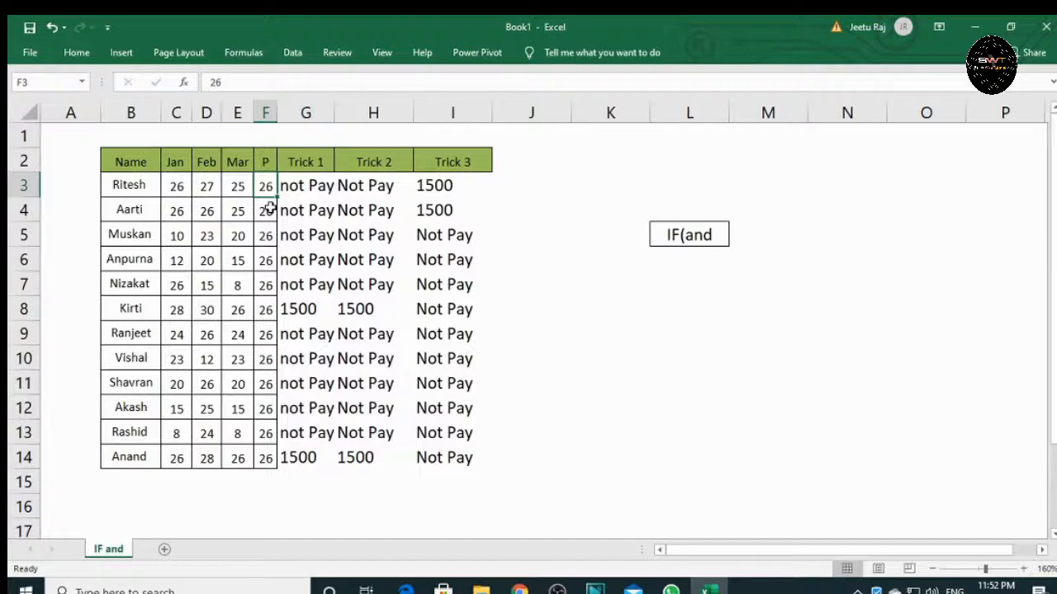